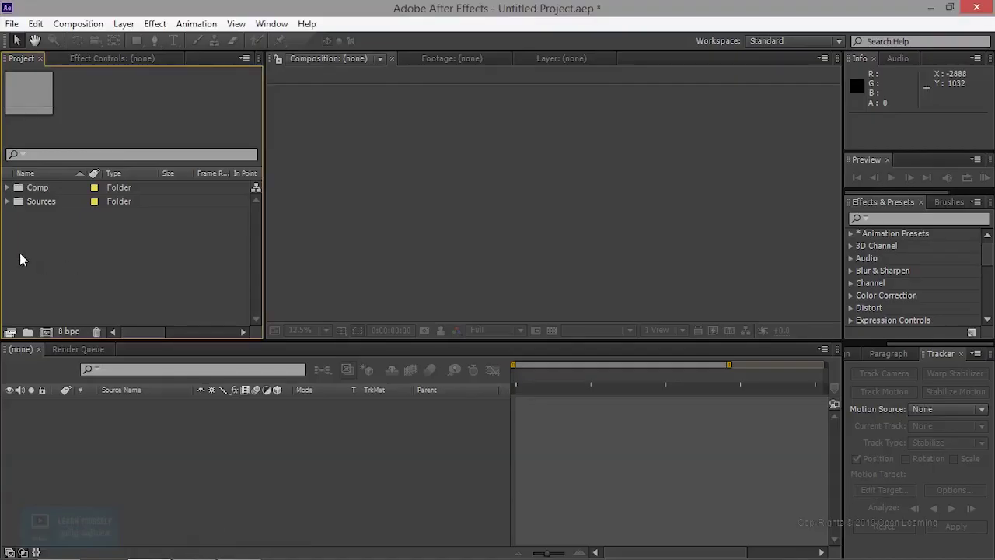
Expand the Comp folder to list img1–img5 and select img1.
click(46, 332)
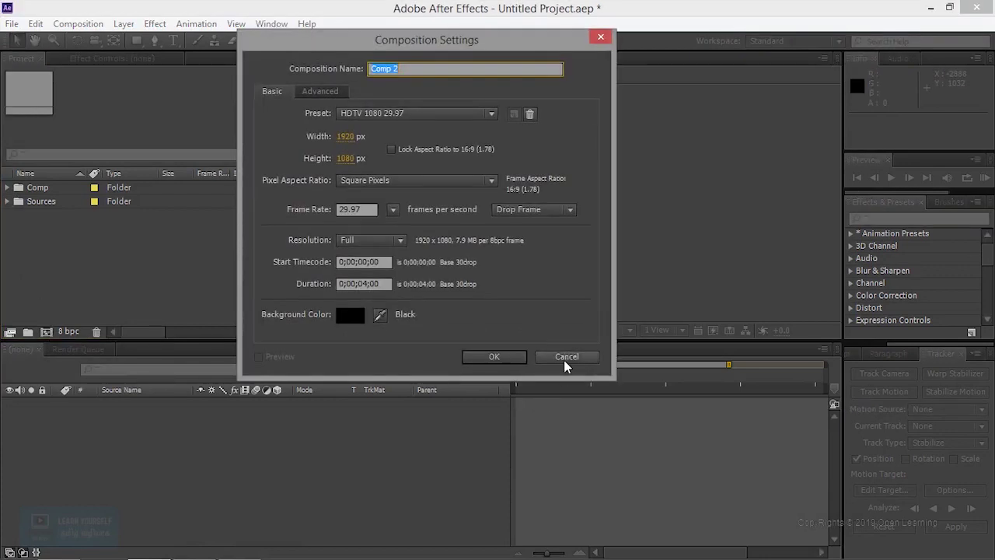
click(564, 358)
click(5, 187)
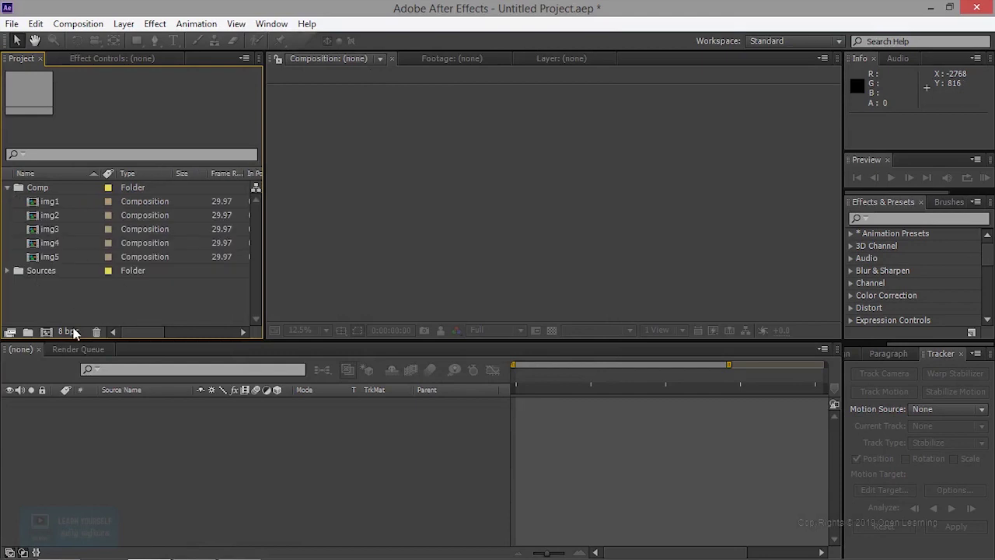
click(48, 203)
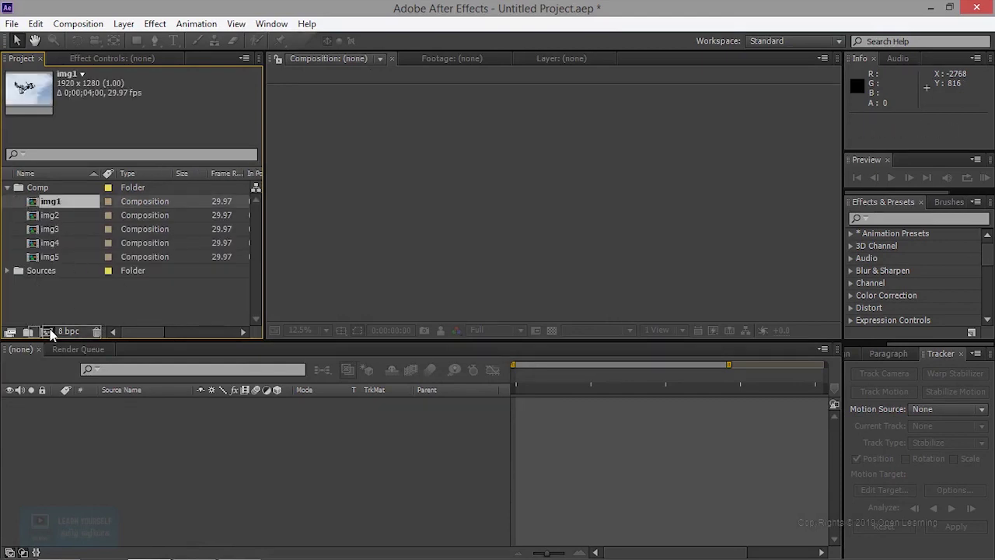
Make an img6 composition from img1, view its settings, then undo it.
click(48, 332)
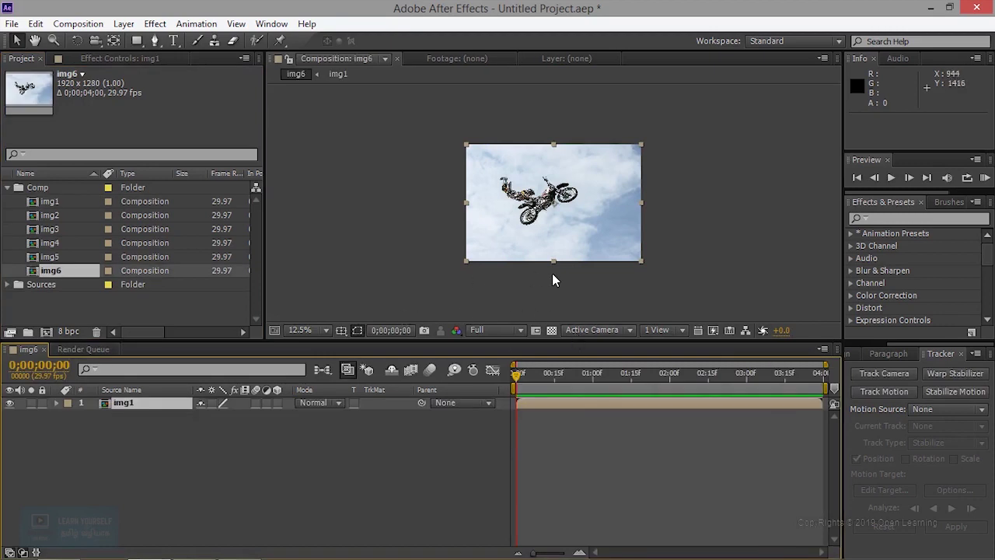
click(77, 23)
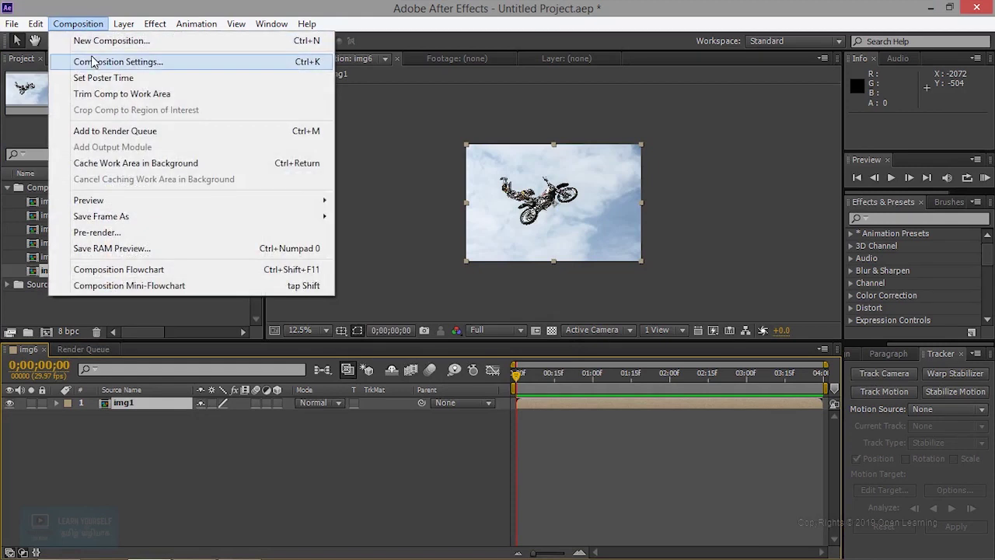
click(94, 62)
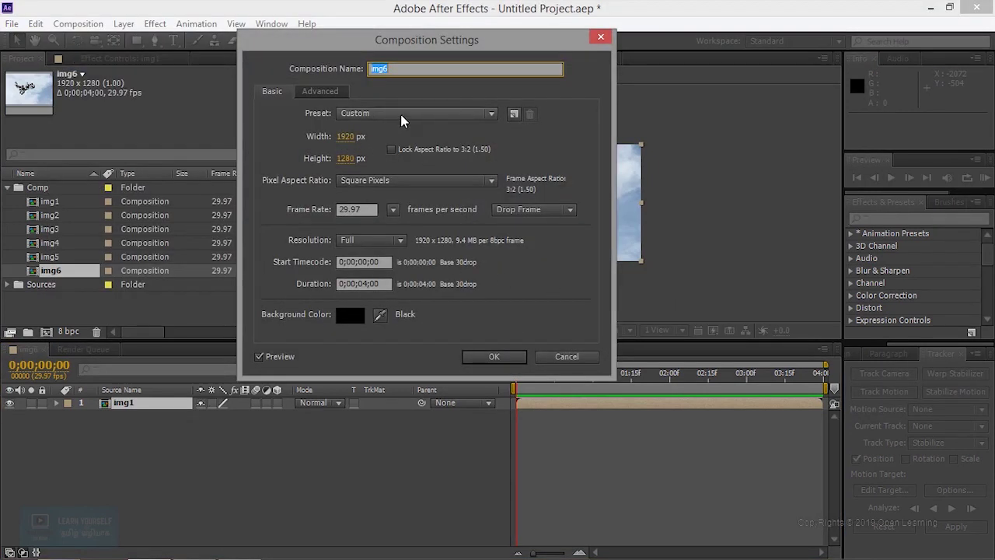
click(581, 359)
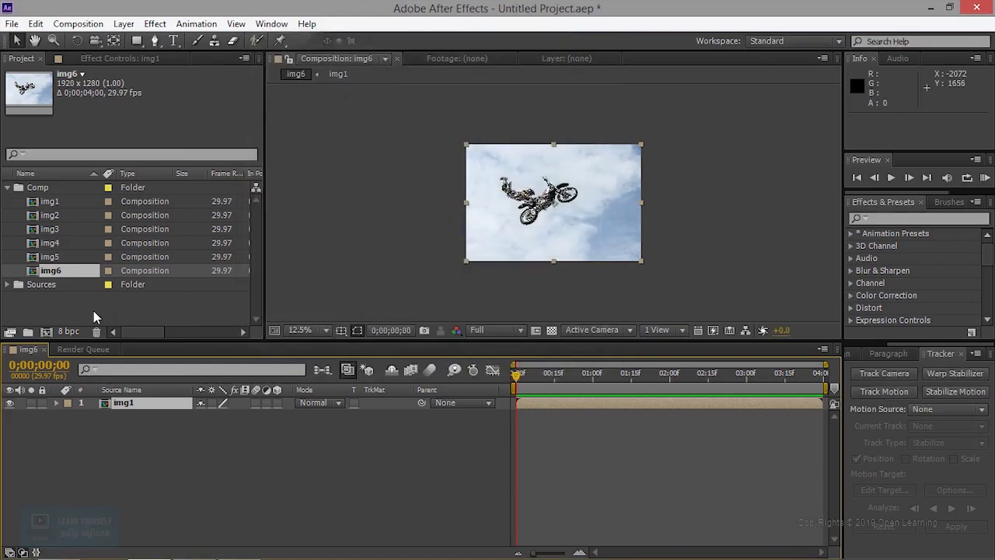
key(ctrl+z)
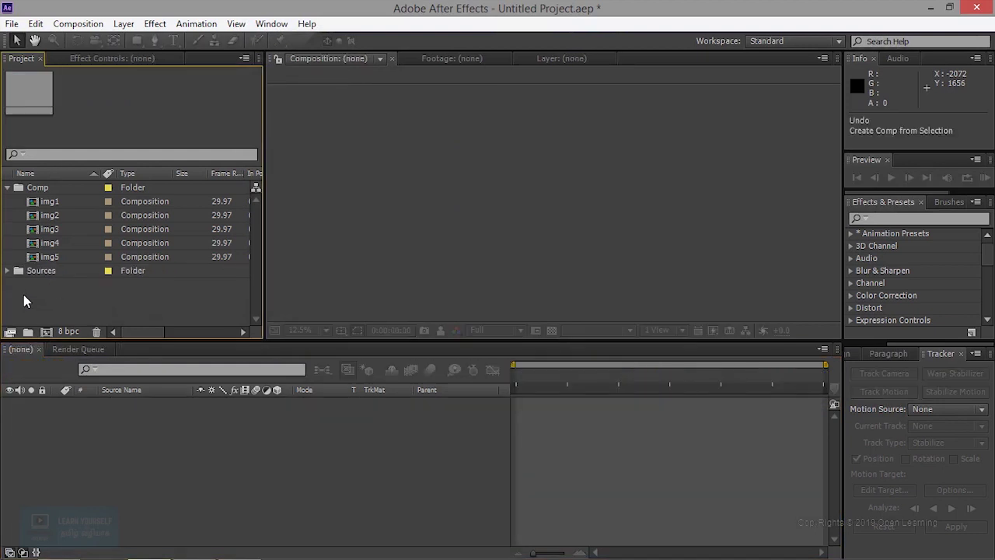
Discard a file import and a new project folder, then start a new Comp 2.
double_click(21, 293)
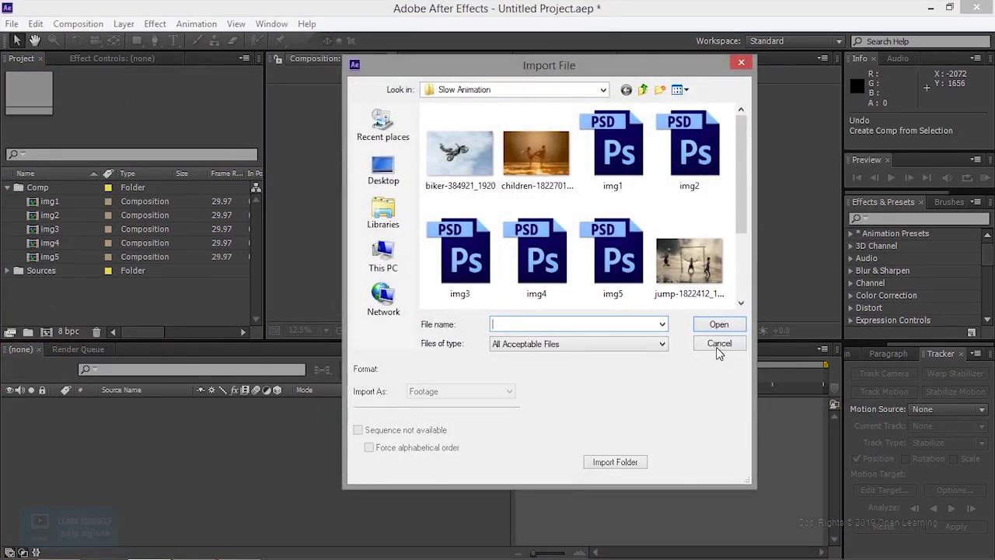
click(716, 349)
click(28, 333)
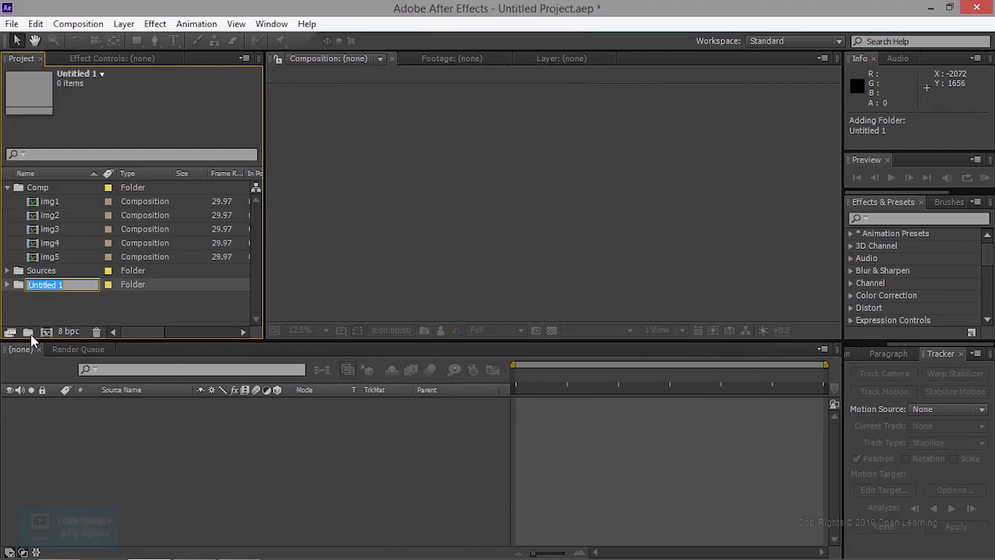
click(58, 316)
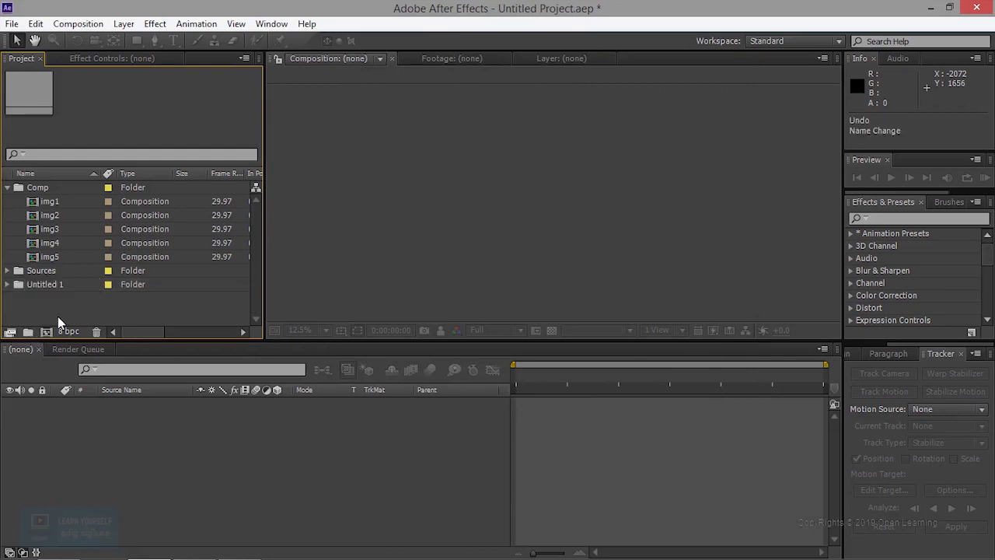
key(ctrl+z)
click(46, 332)
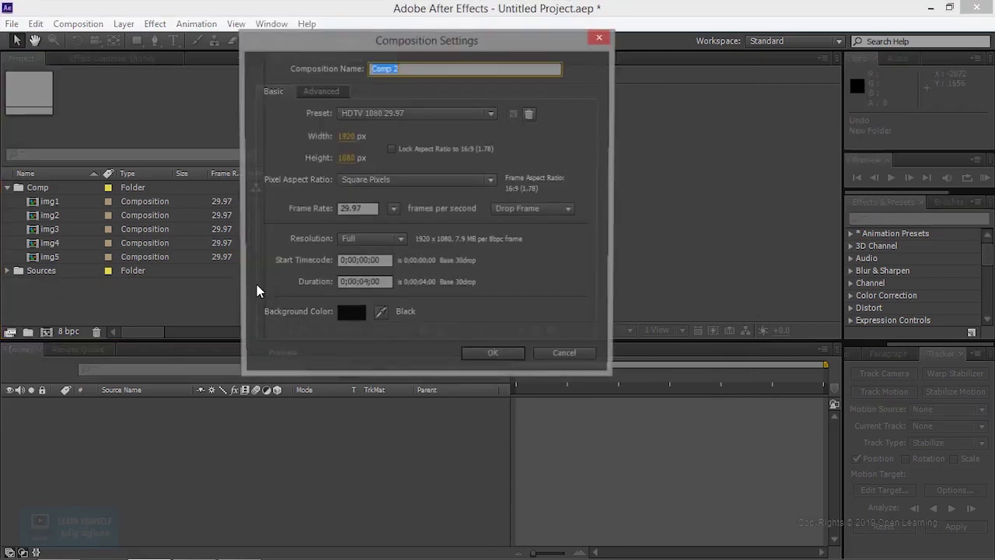
Create Comp 2 at 1920×1080, 24 fps, with a 0:00:03:00 duration.
click(409, 115)
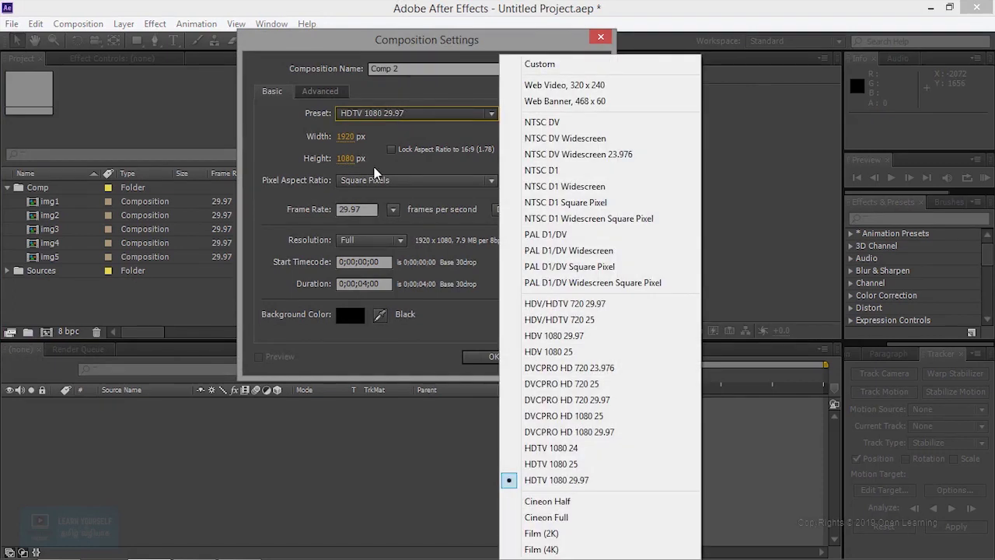
click(393, 209)
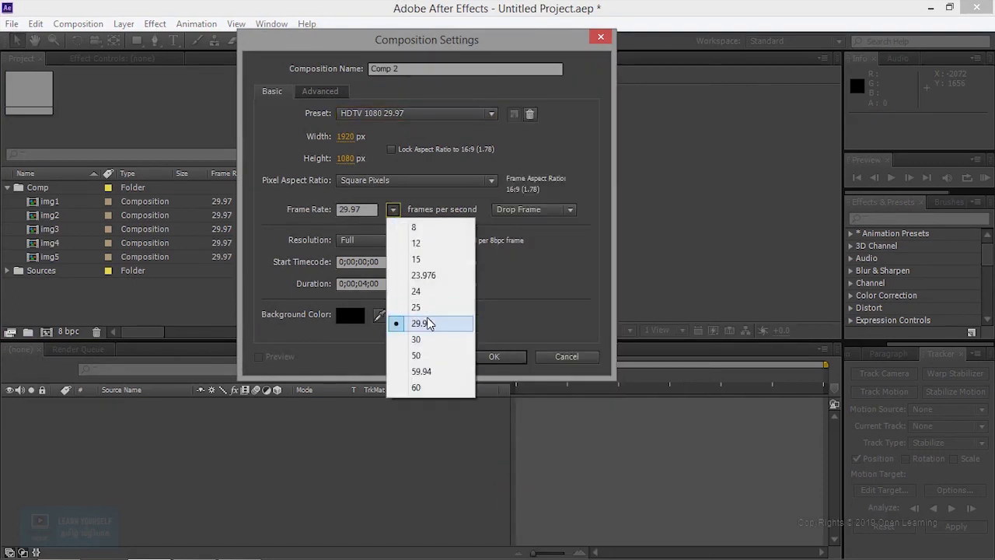
click(419, 291)
click(369, 282)
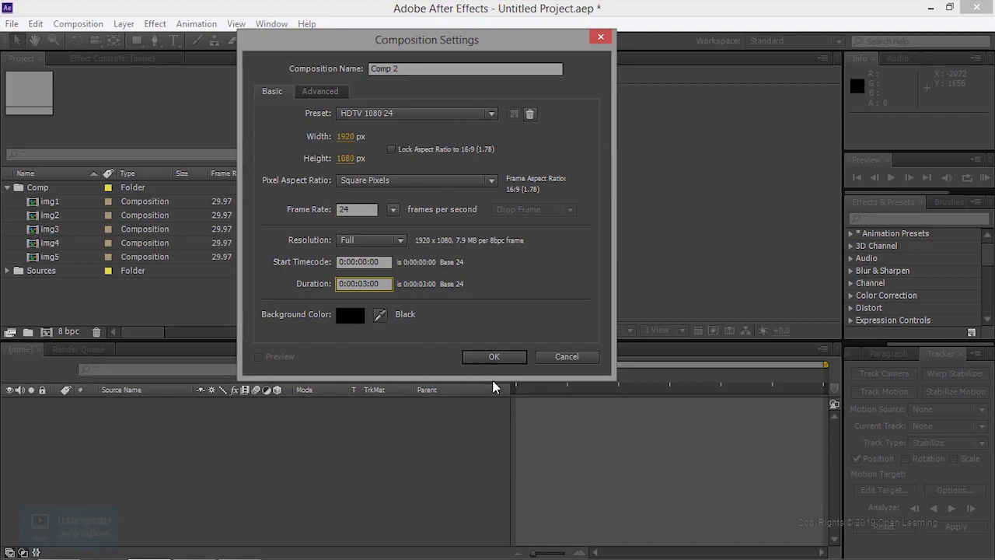
click(498, 359)
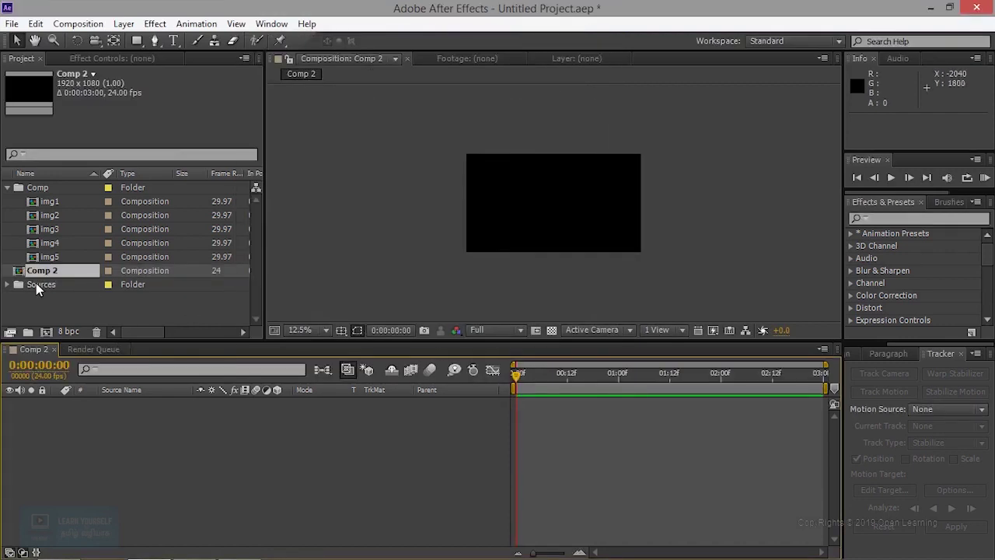
drag(38, 271, 34, 299)
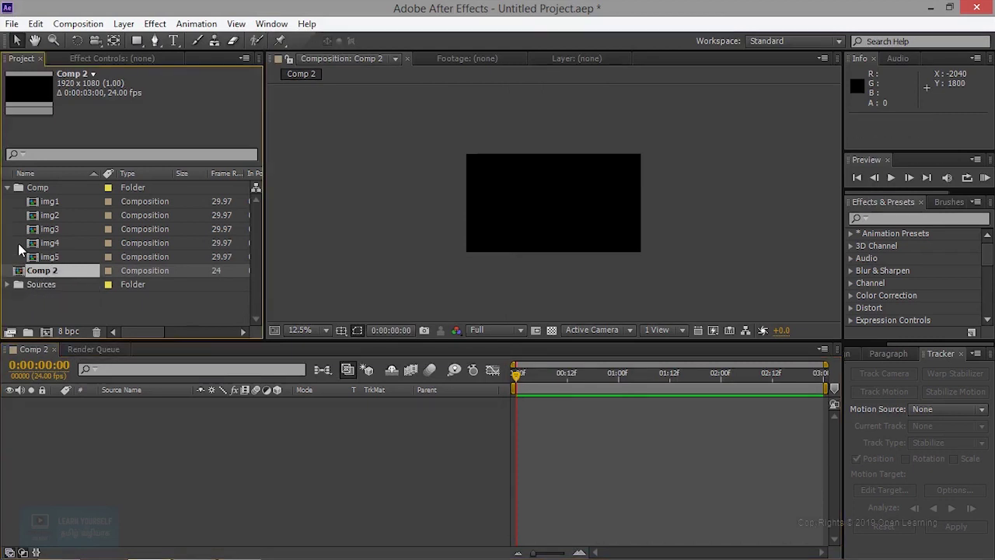
click(8, 188)
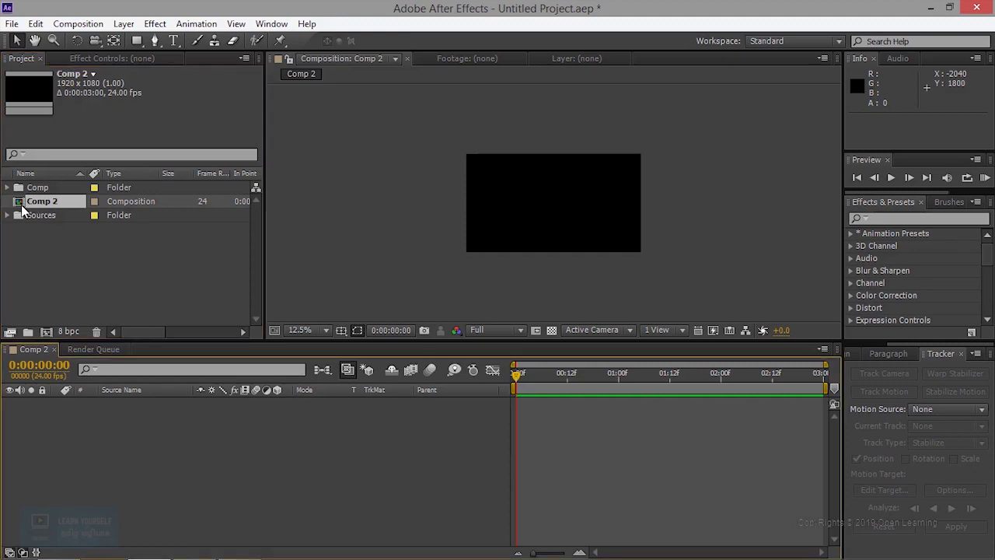
ctrl+click(27, 208)
key(ctrl+i)
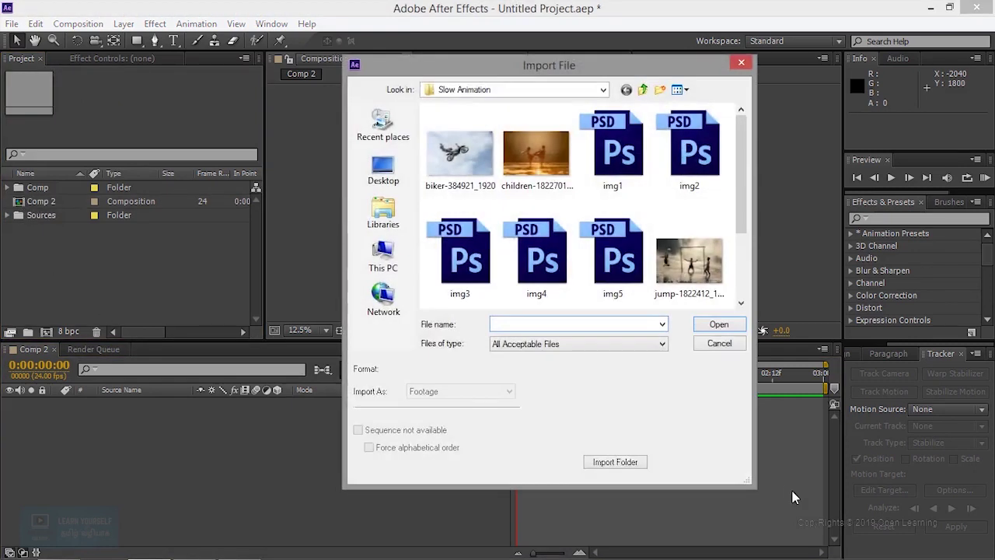
key(Escape)
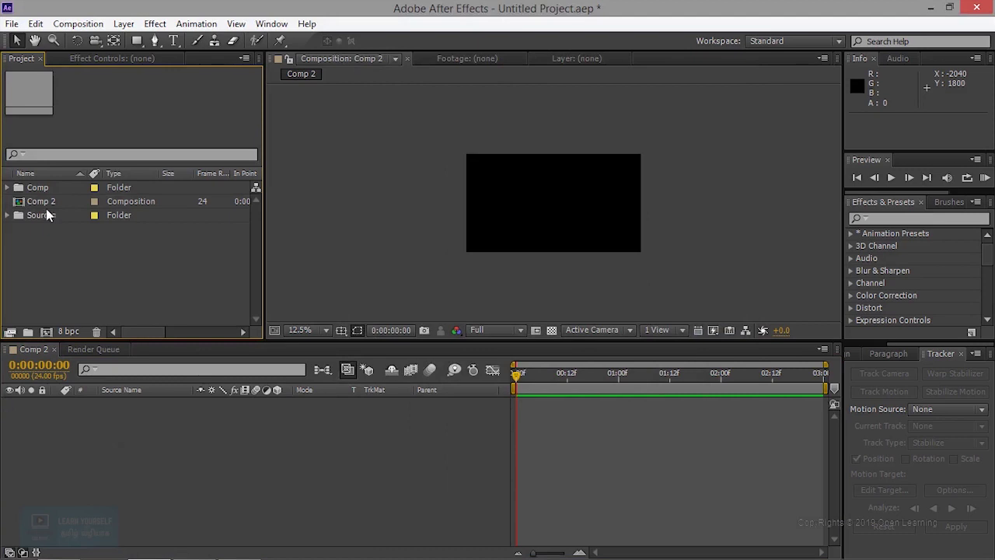
click(8, 188)
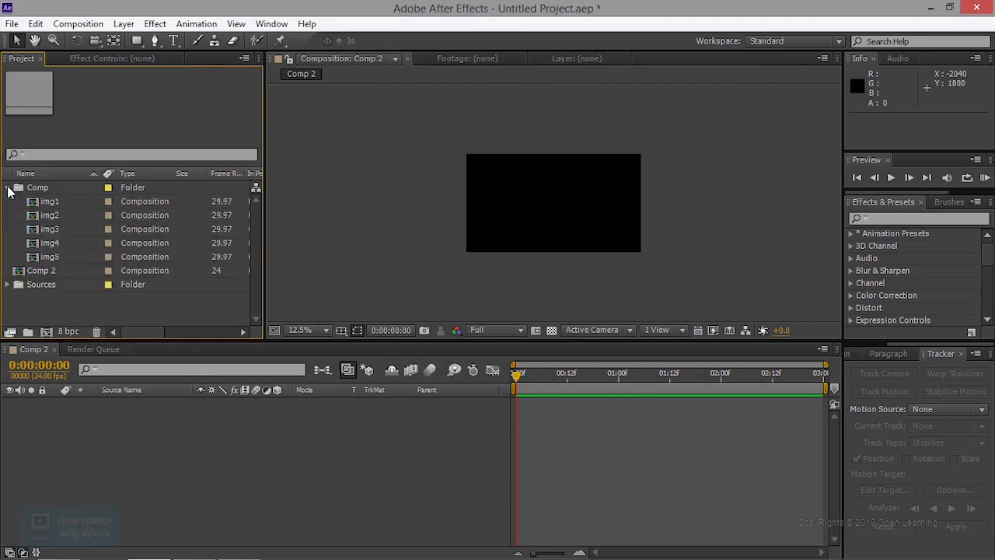
click(36, 199)
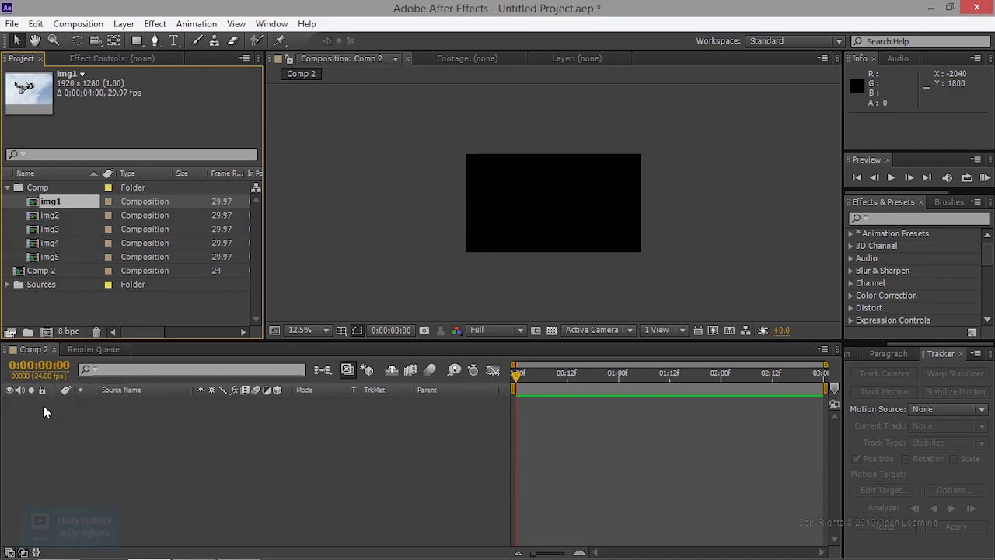
double_click(37, 202)
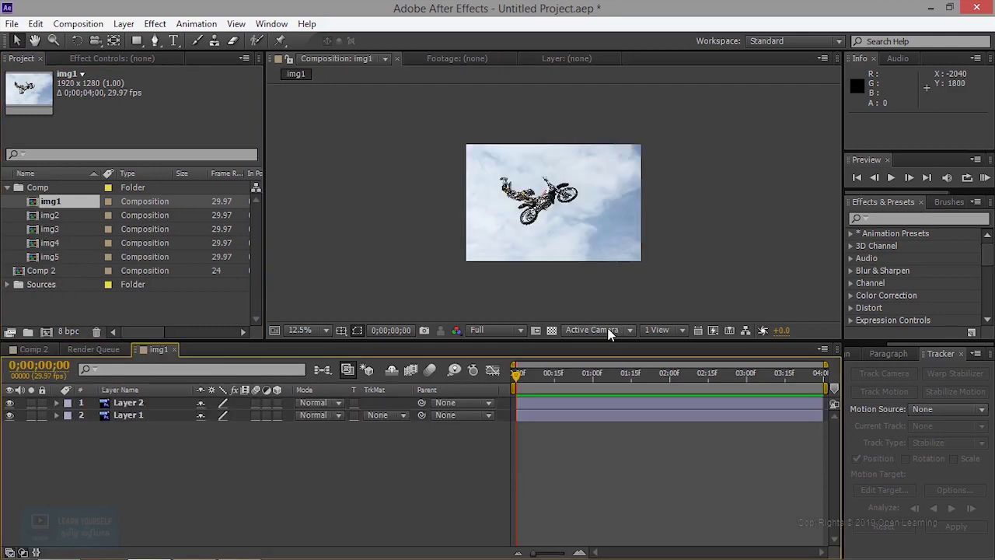
Set img1's viewer magnification to Fit up to 100% and check the biker layer's visibility.
click(321, 331)
click(365, 86)
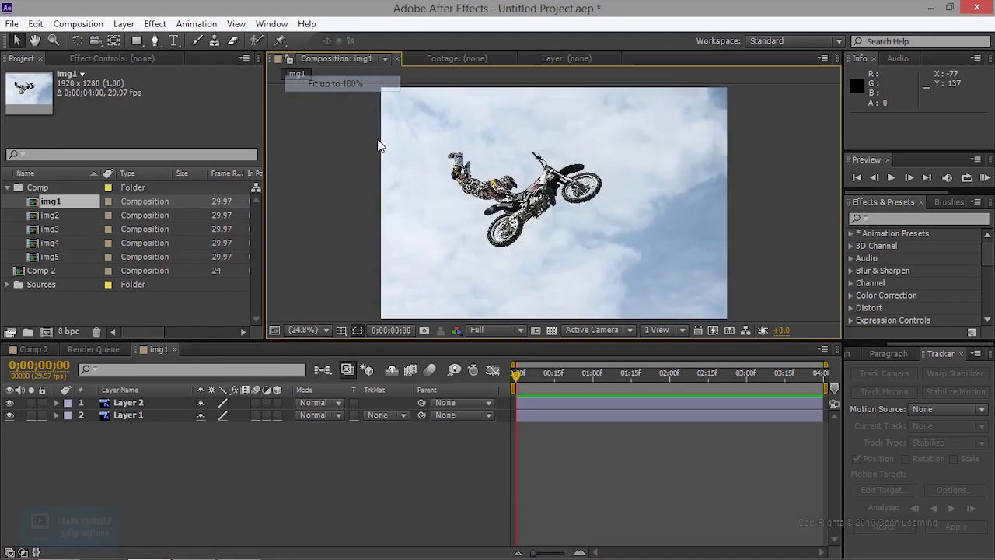
click(10, 409)
click(10, 408)
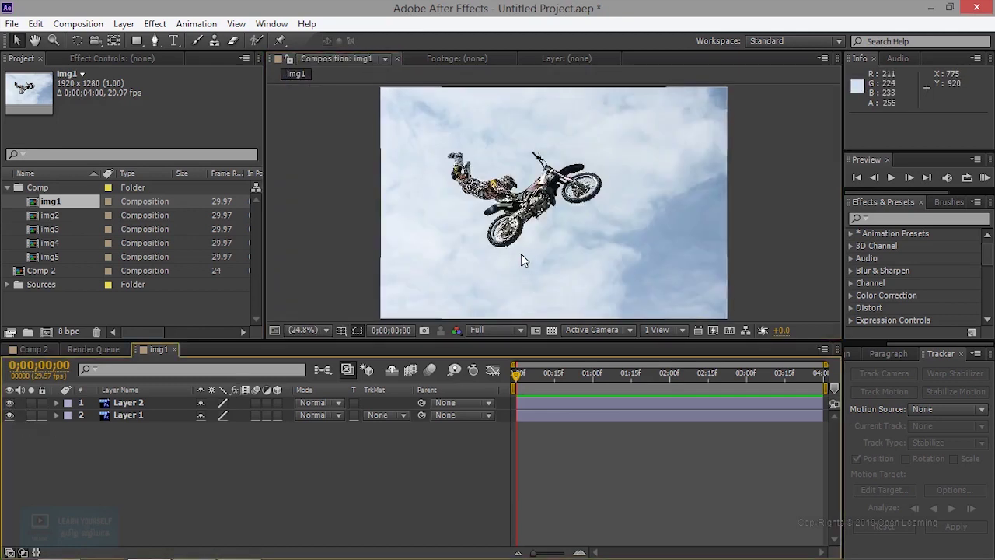
Bring up the Puppet tool flyout in the toolbar.
scroll(522, 251, up, 2)
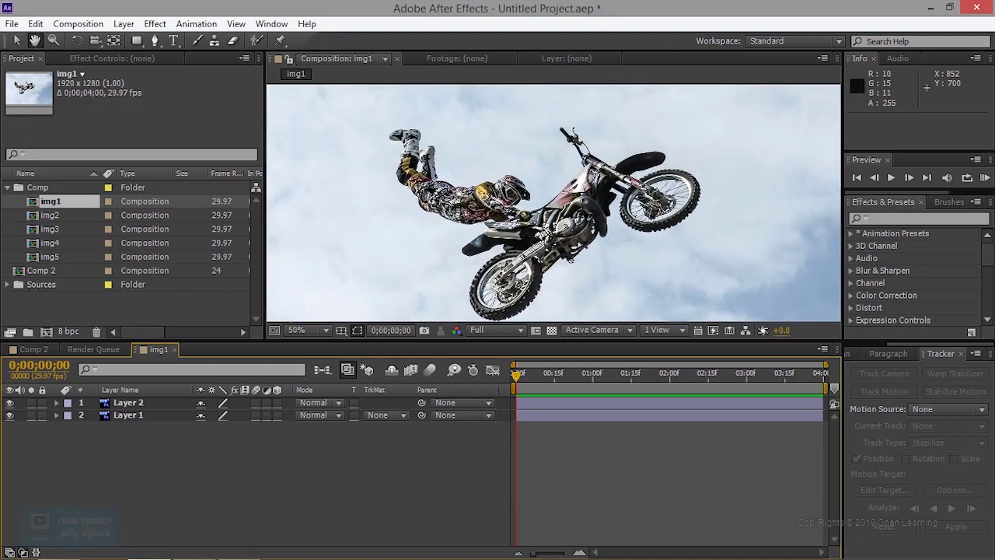
scroll(543, 186, down, 2)
scroll(570, 258, up, 2)
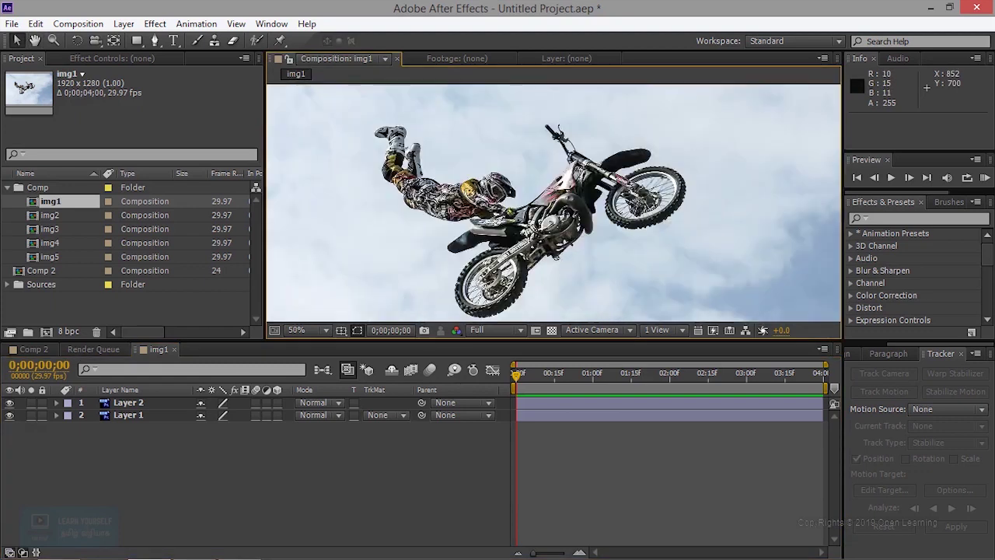
click(280, 41)
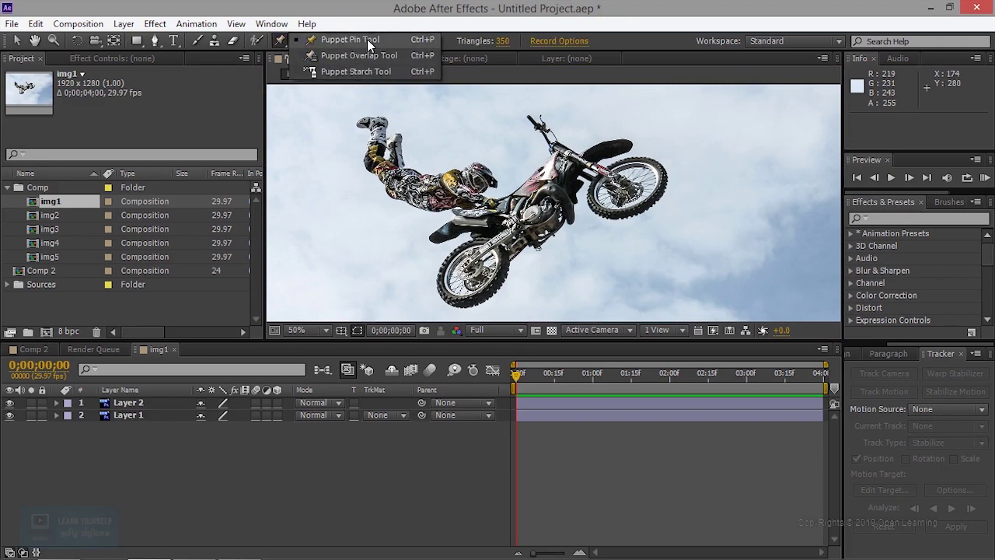
With the Puppet Pin tool, pin the rider on Layer 2 to create Mesh 1.
click(369, 38)
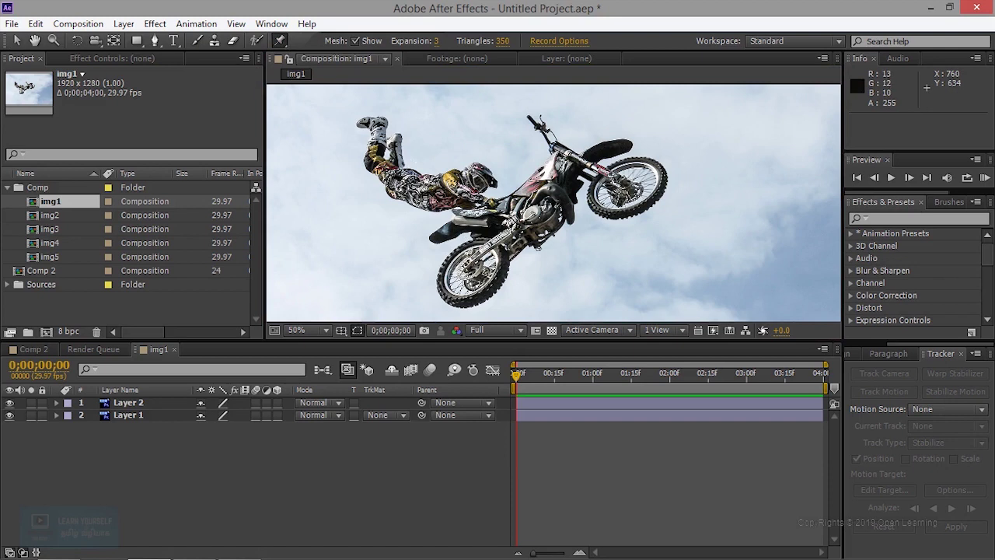
scroll(498, 264, down, 1)
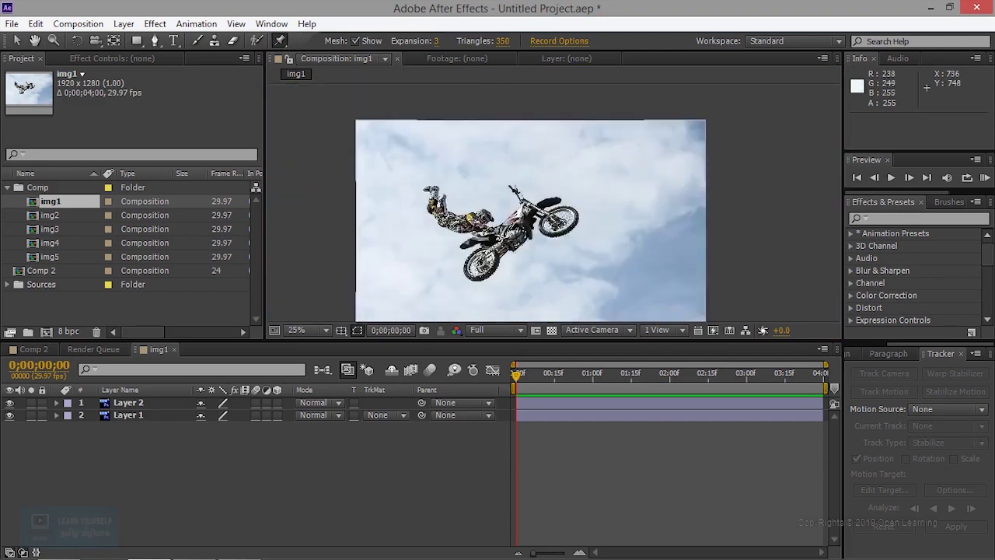
scroll(484, 253, up, 1)
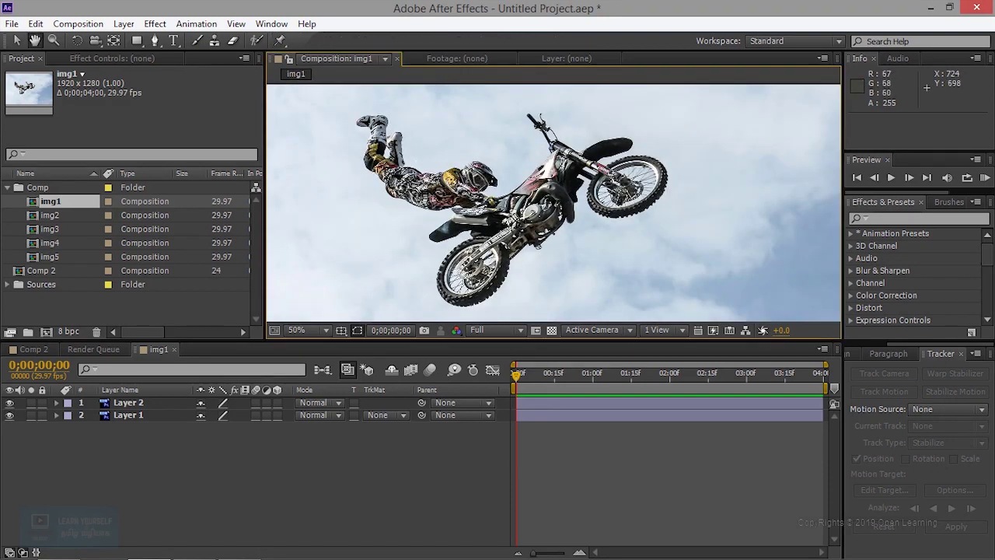
drag(484, 253, 465, 244)
click(131, 402)
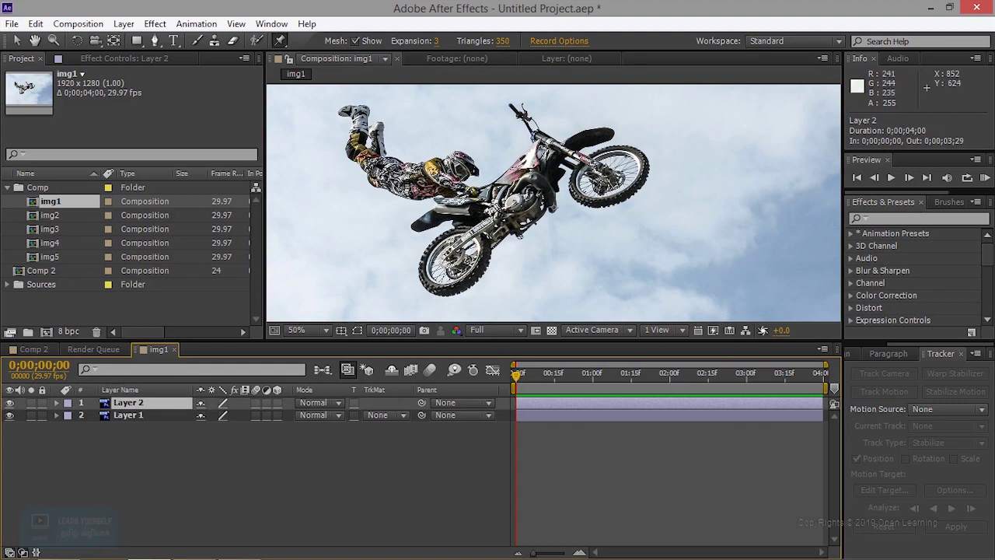
click(445, 176)
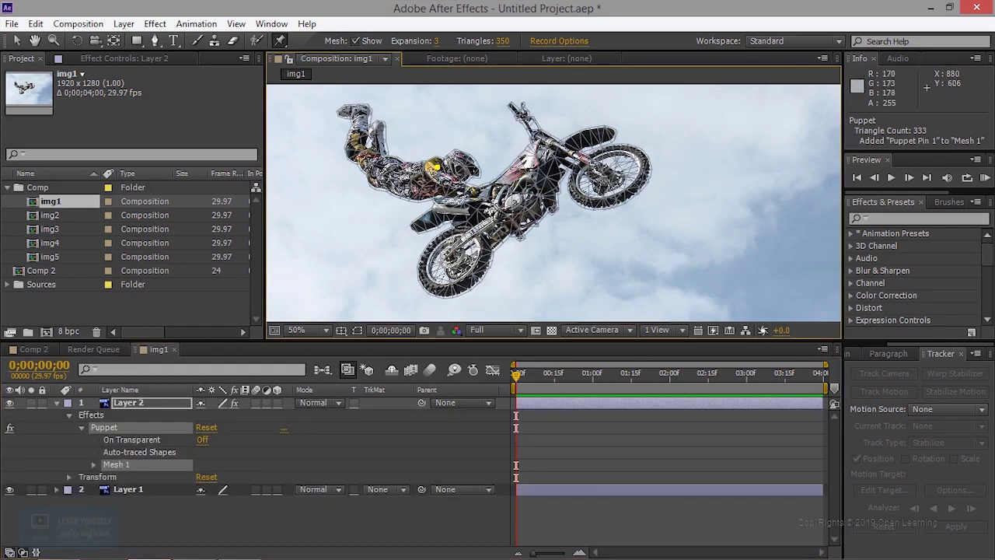
click(10, 403)
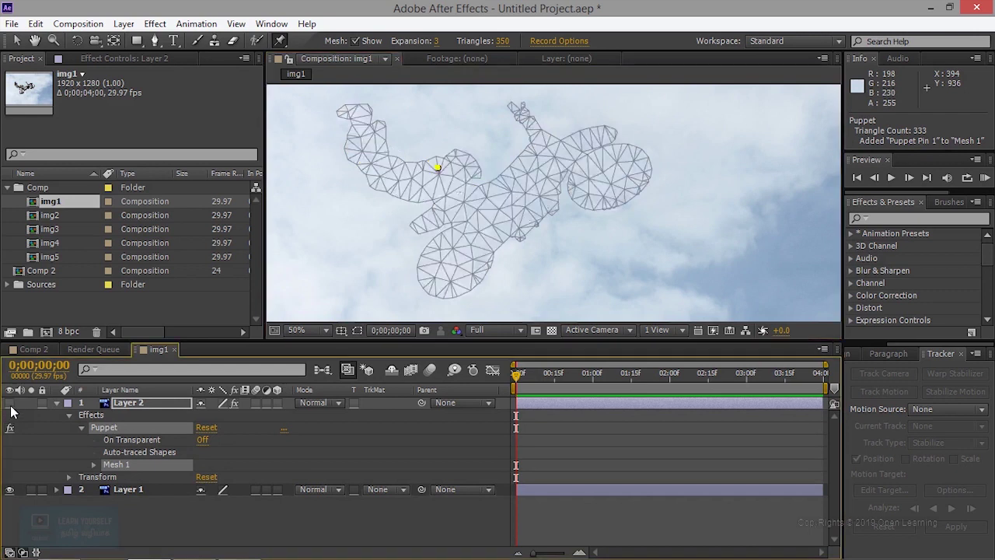
click(9, 402)
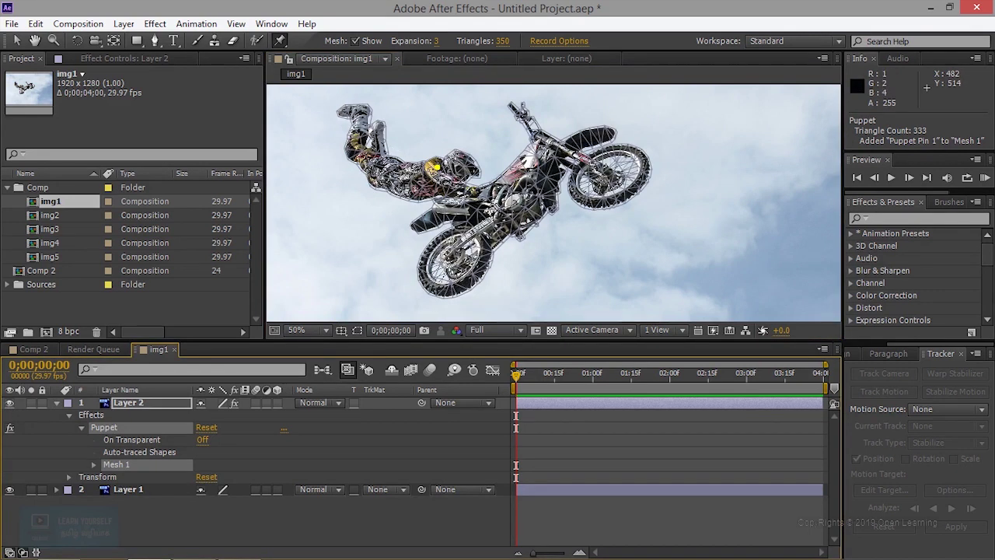
Add pins on the rider's body and the bike, undoing the trial arm bend and bike rotation.
click(385, 167)
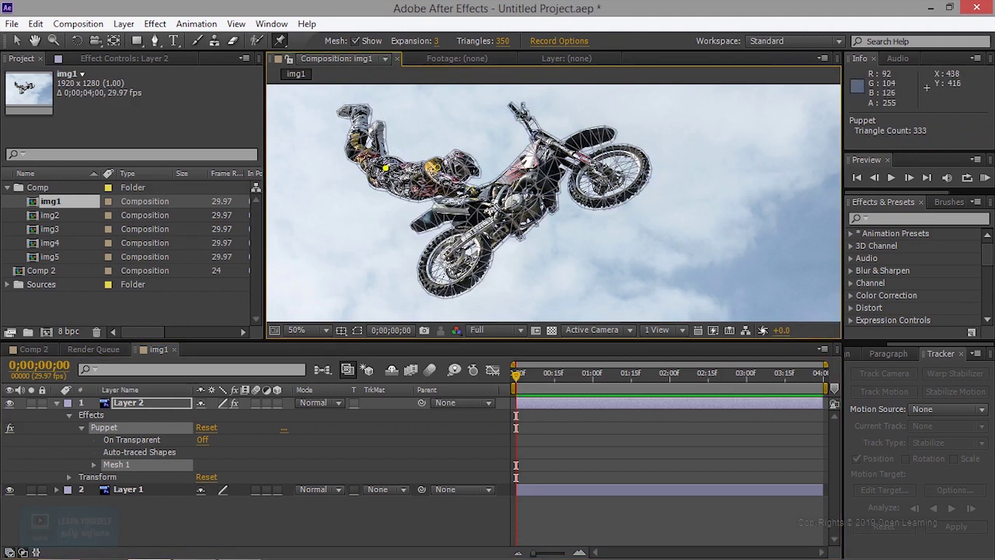
drag(385, 167, 362, 124)
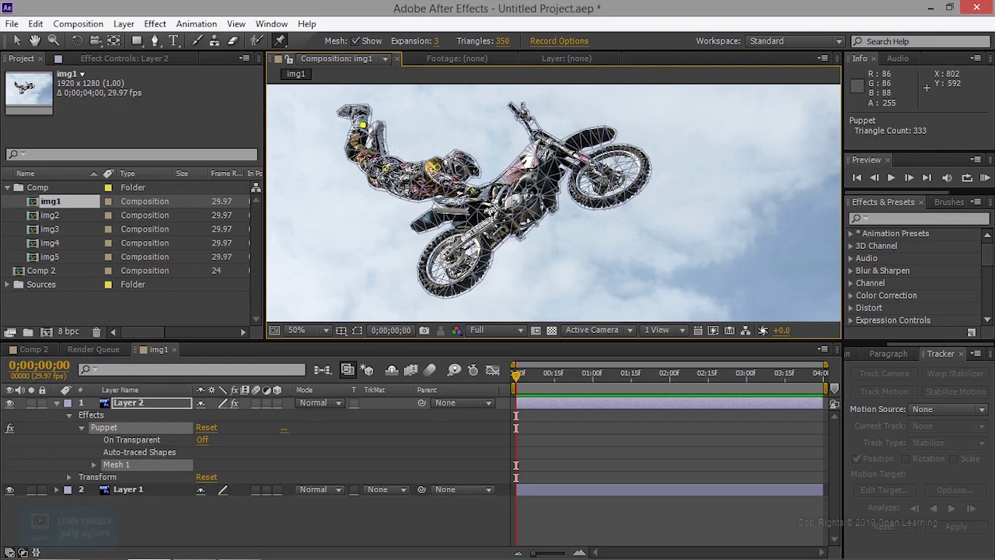
click(502, 192)
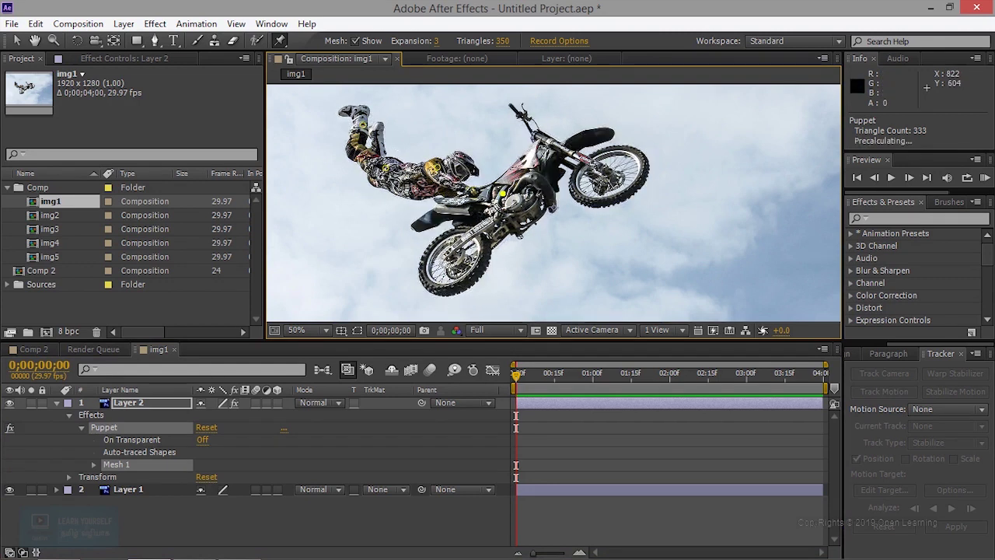
click(546, 156)
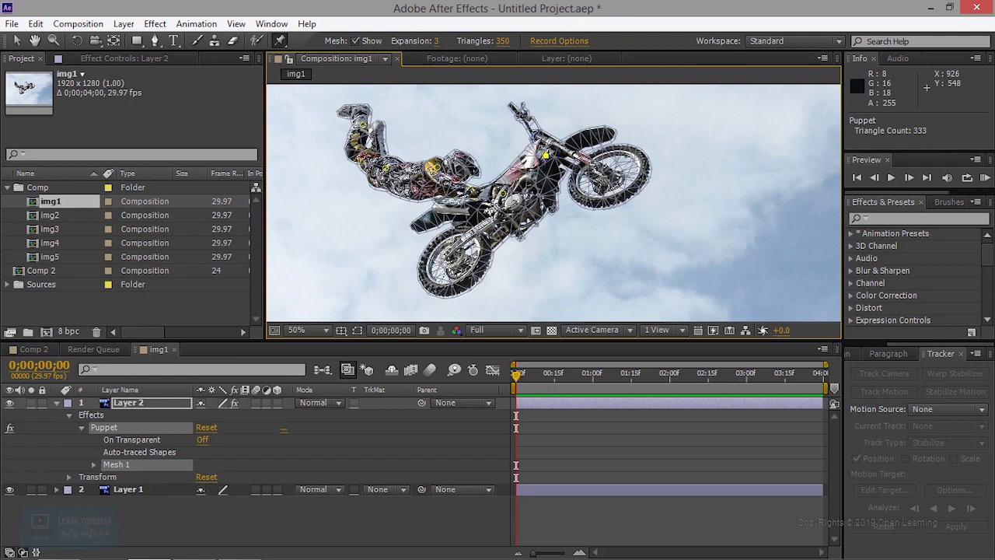
mouse_move(354, 116)
mouse_down()
mouse_move(350, 147)
mouse_move(365, 125)
mouse_up()
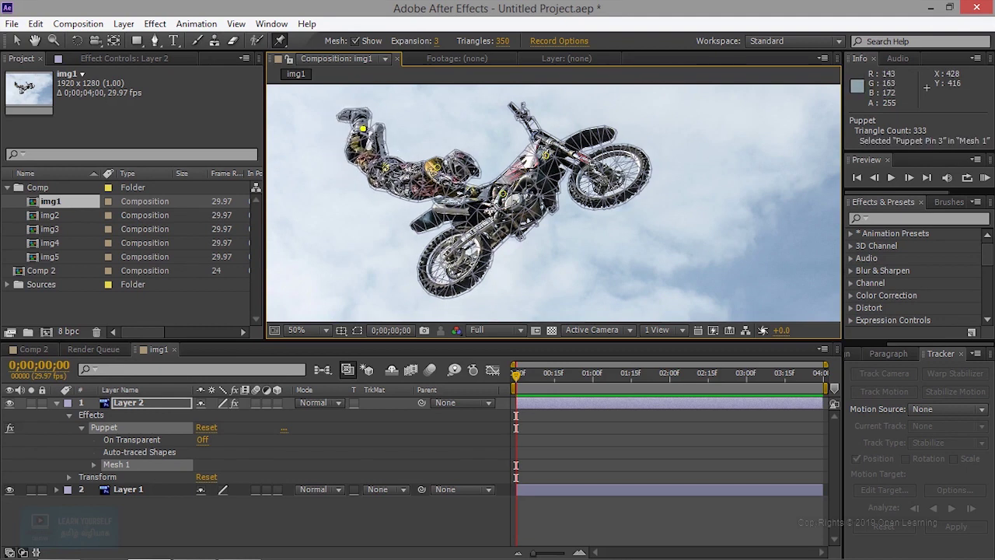
key(ctrl+z)
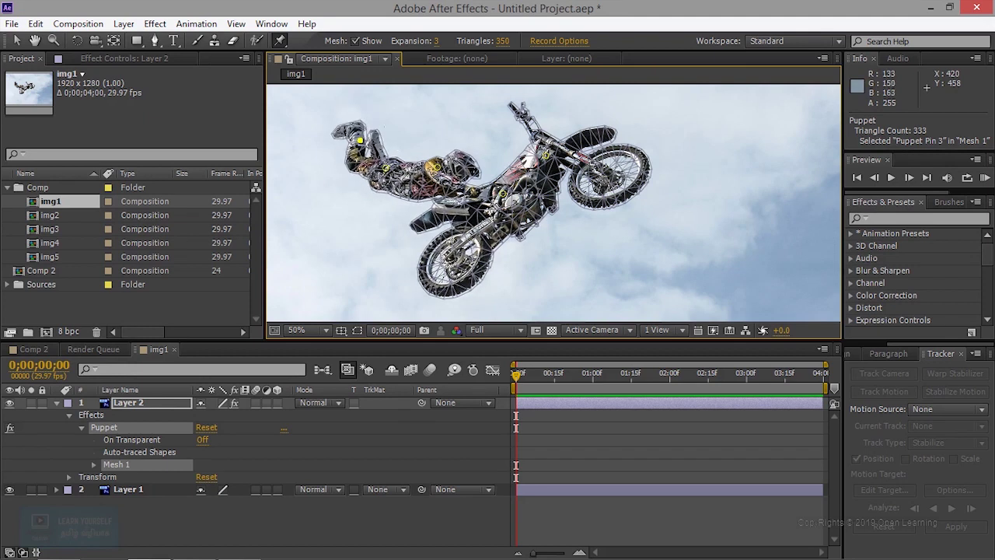
drag(546, 156, 549, 159)
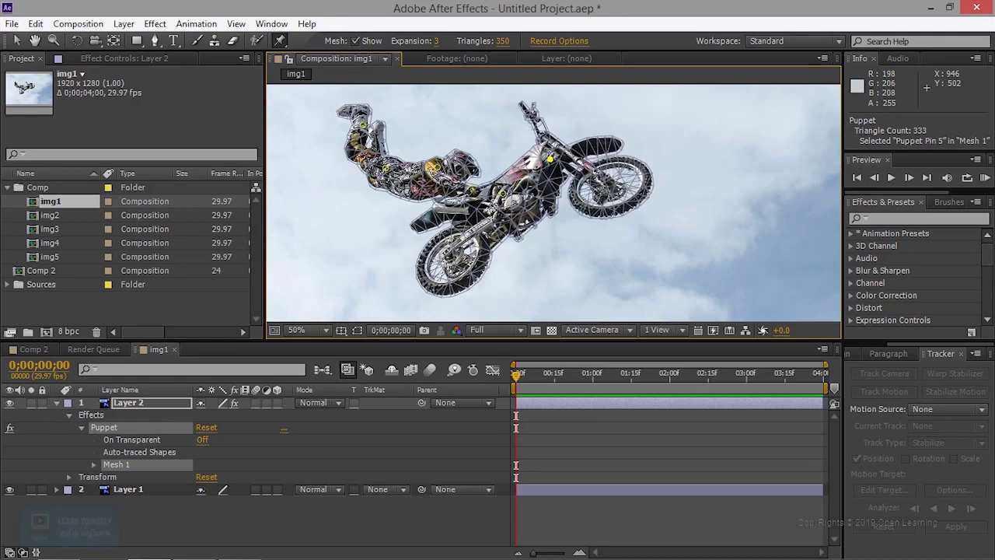
key(ctrl+z)
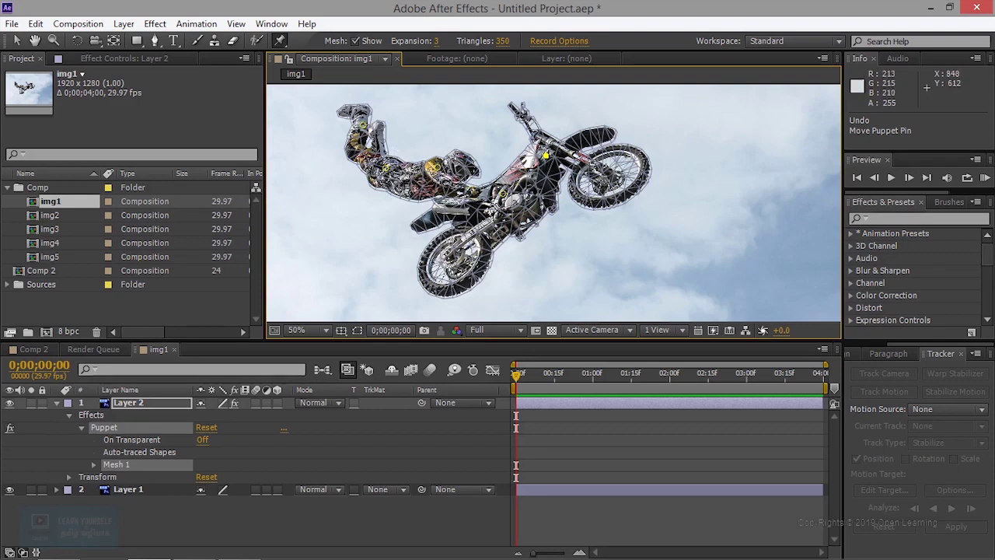
click(501, 190)
click(500, 193)
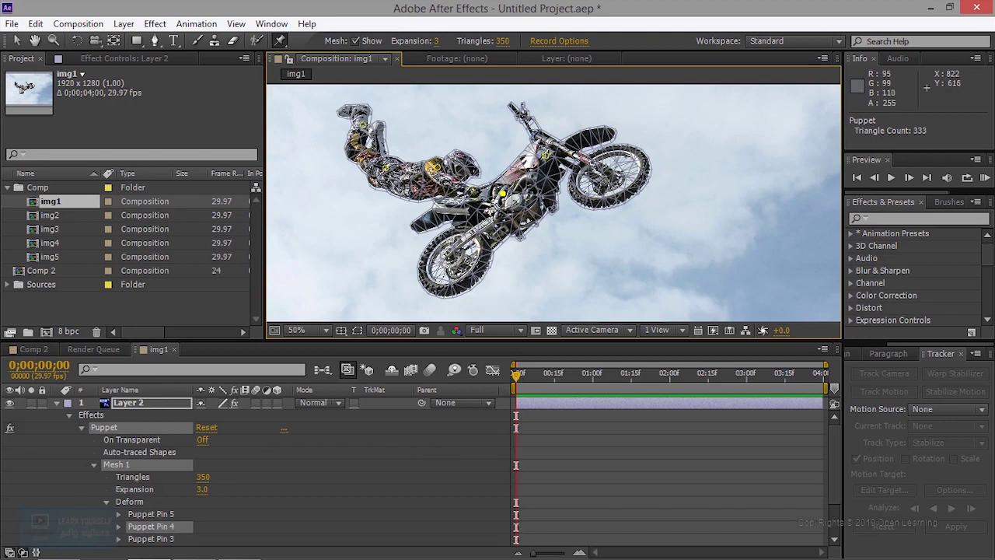
Delete Puppet Pins 4 and 5 and place one new pin on the bike's body.
click(497, 189)
key(Delete)
drag(546, 155, 541, 185)
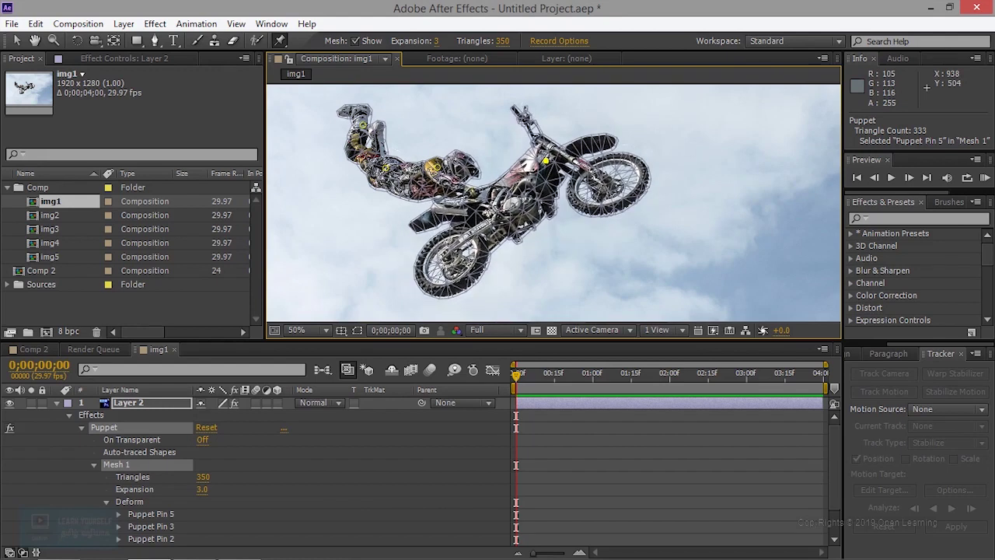
click(550, 160)
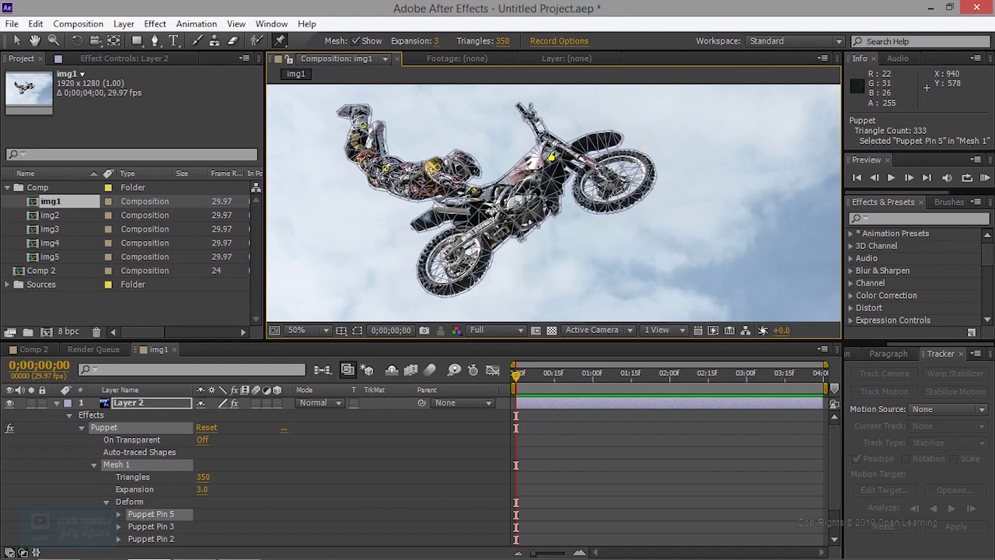
key(ctrl+z)
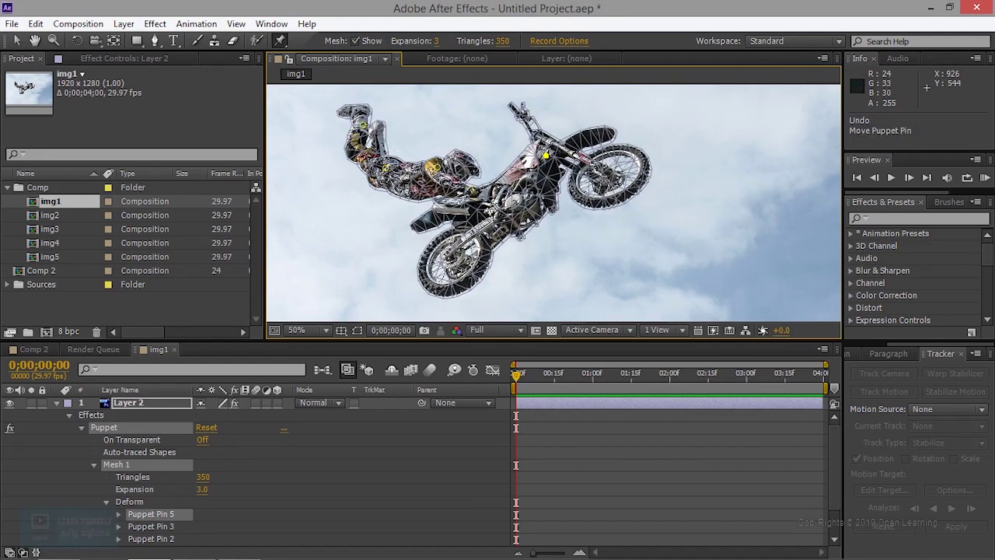
key(Delete)
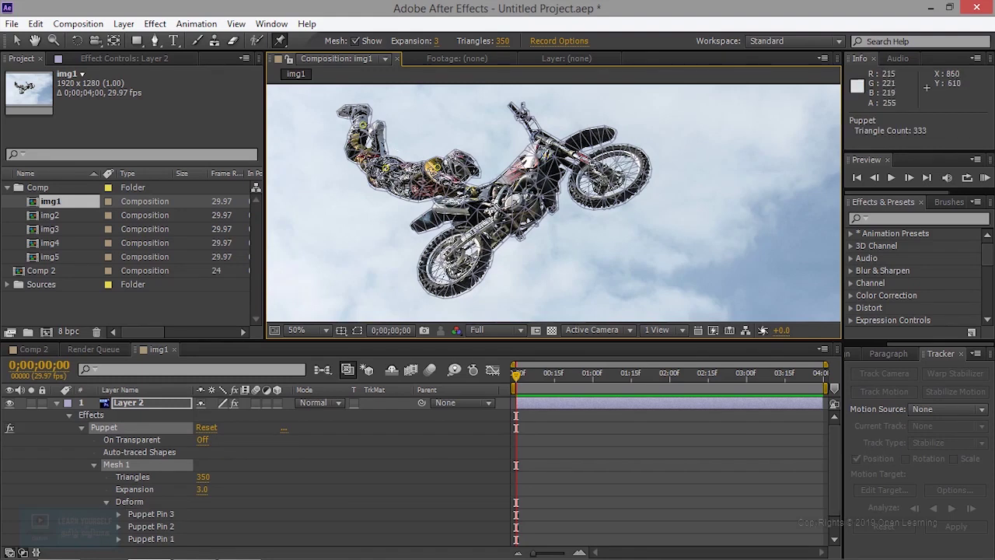
click(509, 193)
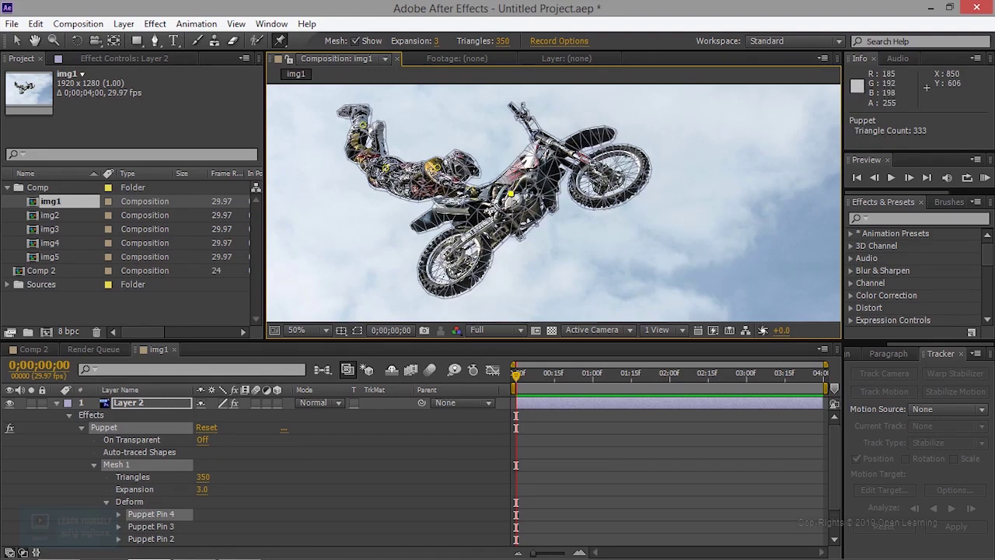
drag(510, 192, 512, 200)
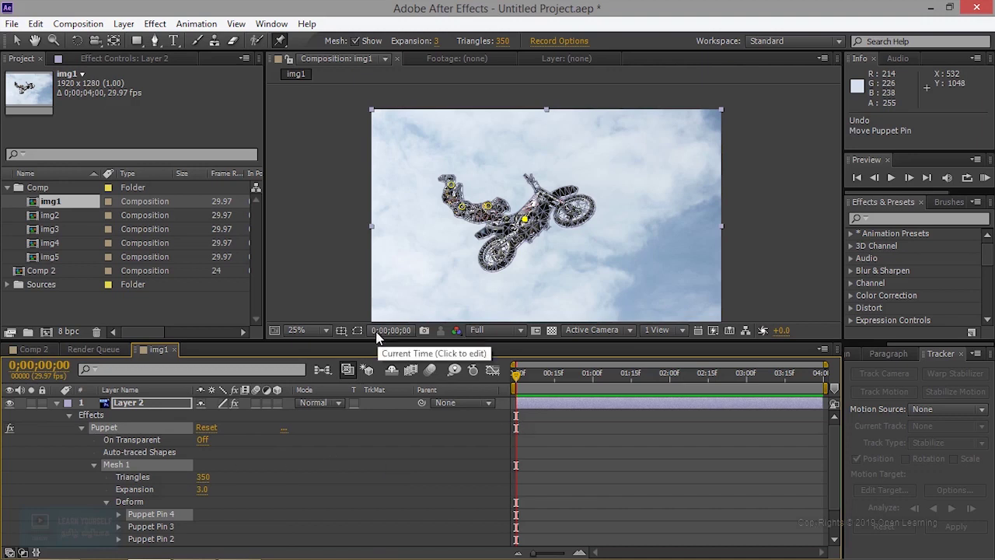
At the last frame 0;00;03;29, drag Puppet Pin 4 to tilt the bike nose-up.
key(End)
click(94, 464)
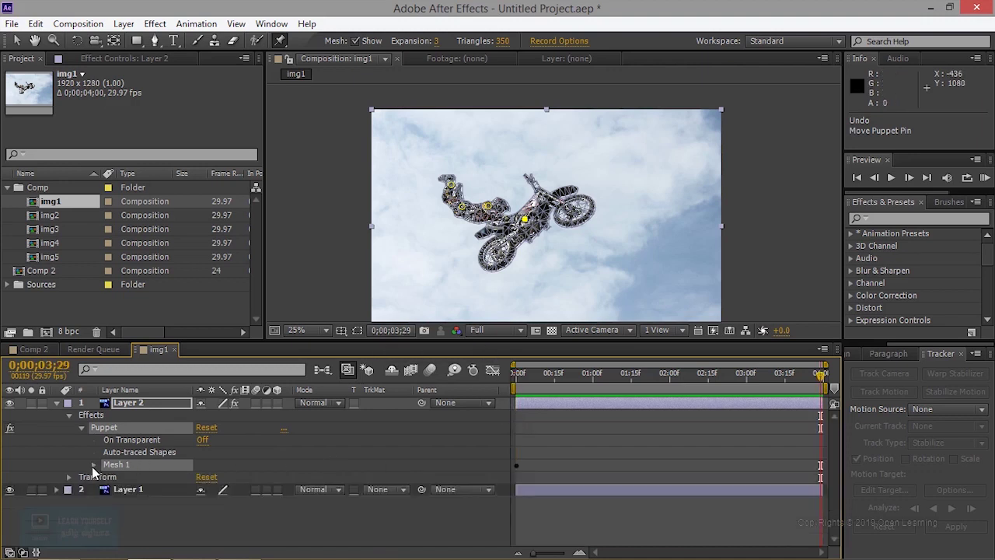
click(93, 465)
click(91, 454)
scroll(548, 194, up, 2)
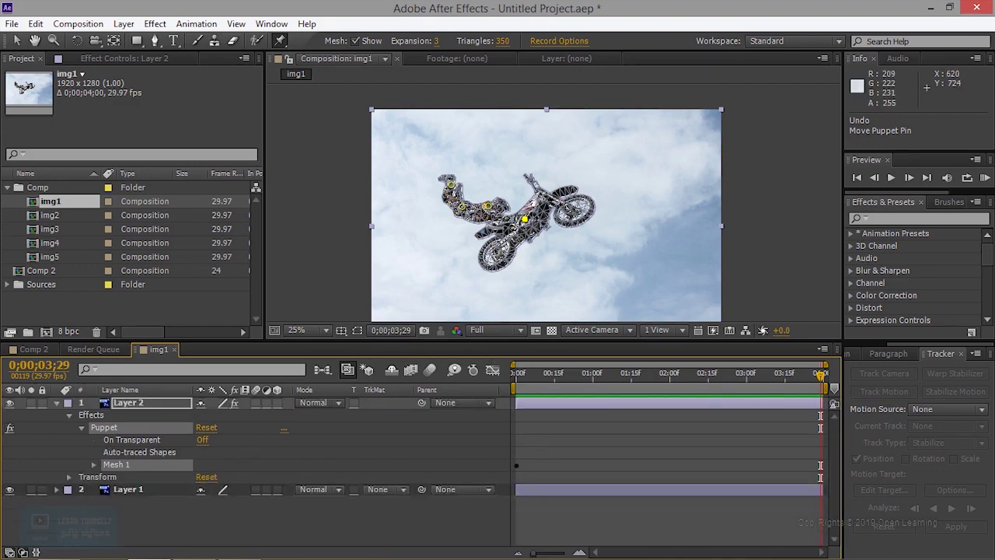
key(ctrl+p)
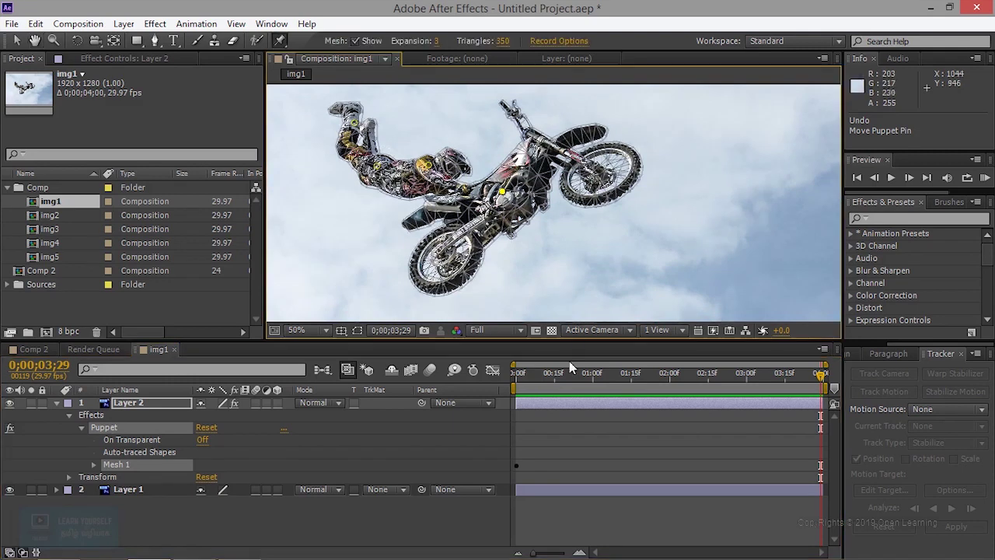
drag(556, 379, 415, 378)
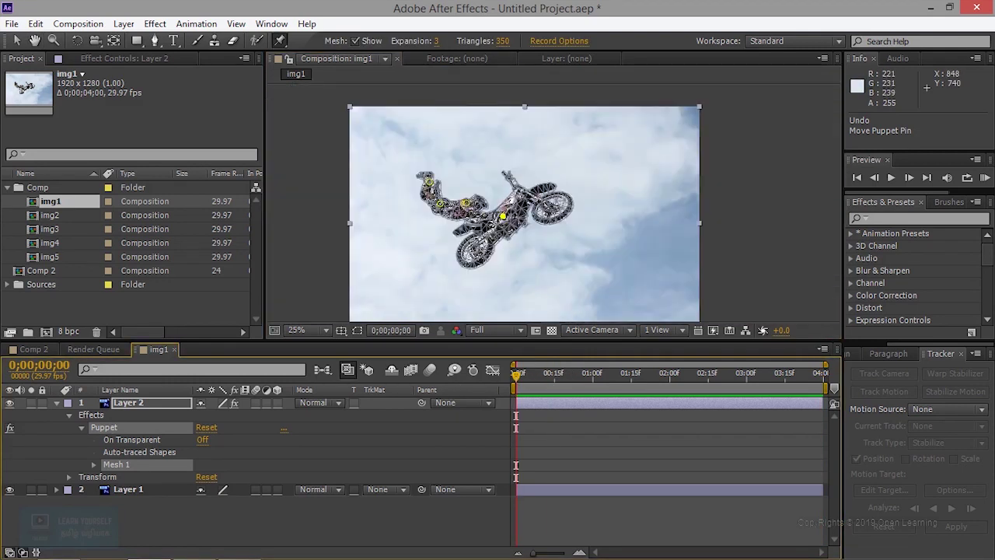
drag(524, 376, 846, 376)
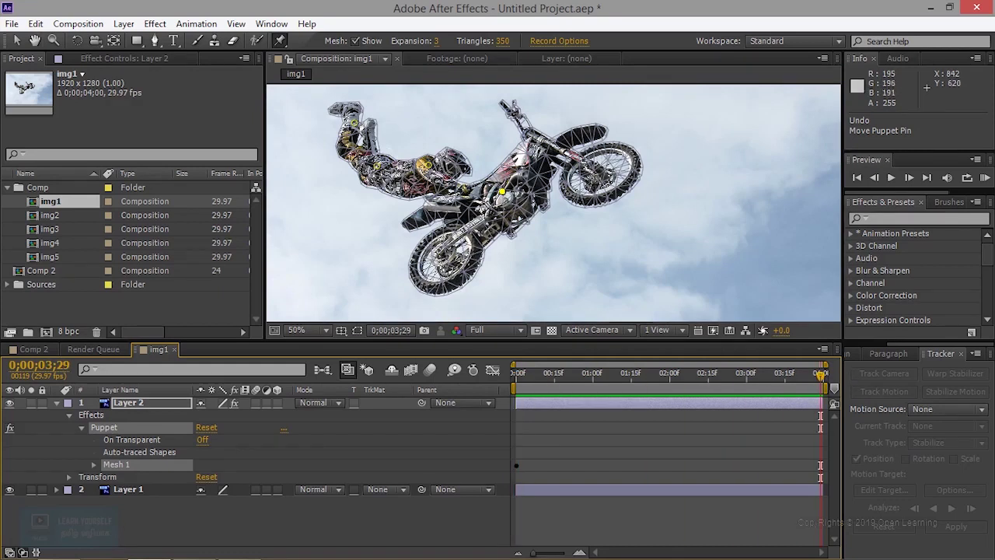
drag(502, 191, 637, 210)
key(h)
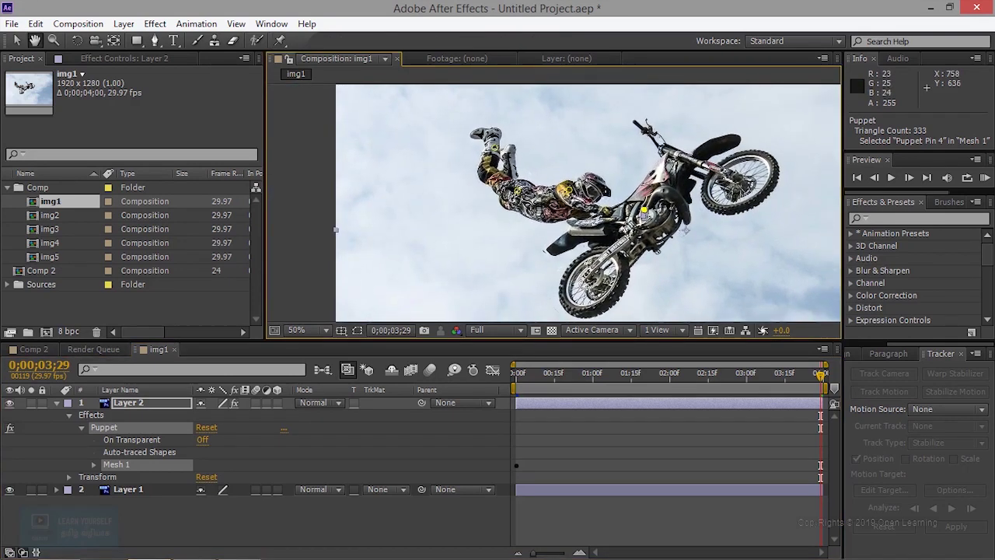
Delete a stray pin and drag the foot pin to stretch the rider's leg left at the end frame.
drag(495, 146, 489, 153)
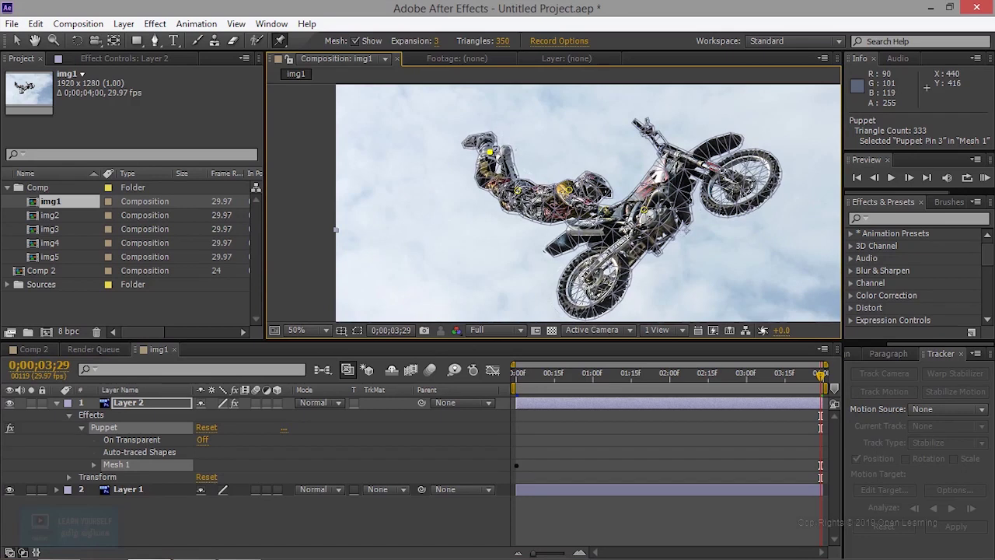
drag(513, 190, 508, 196)
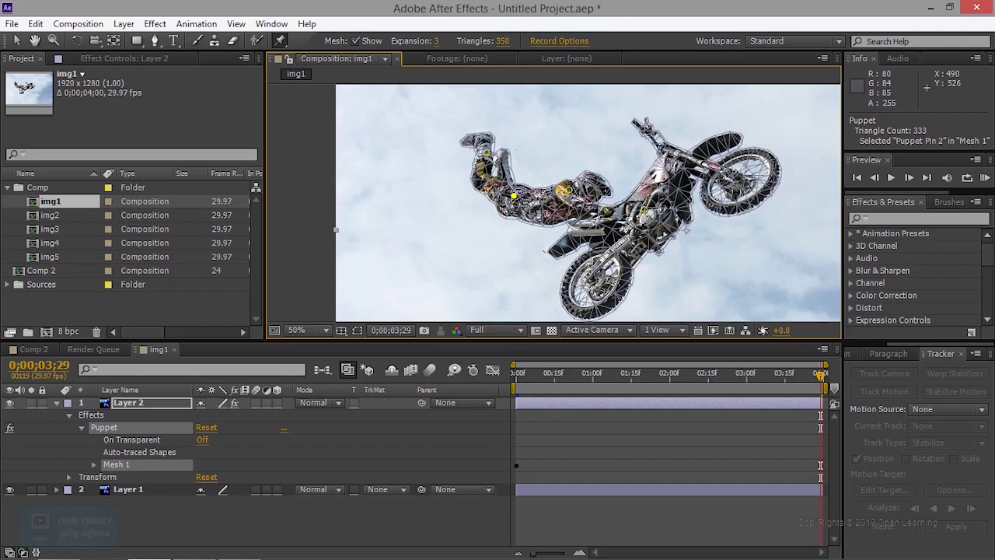
key(ctrl+z)
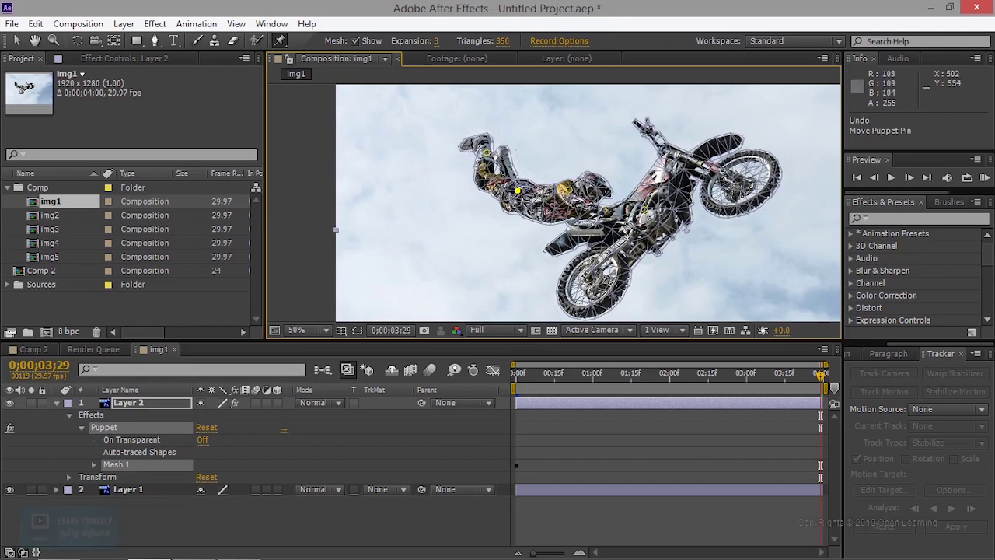
key(Delete)
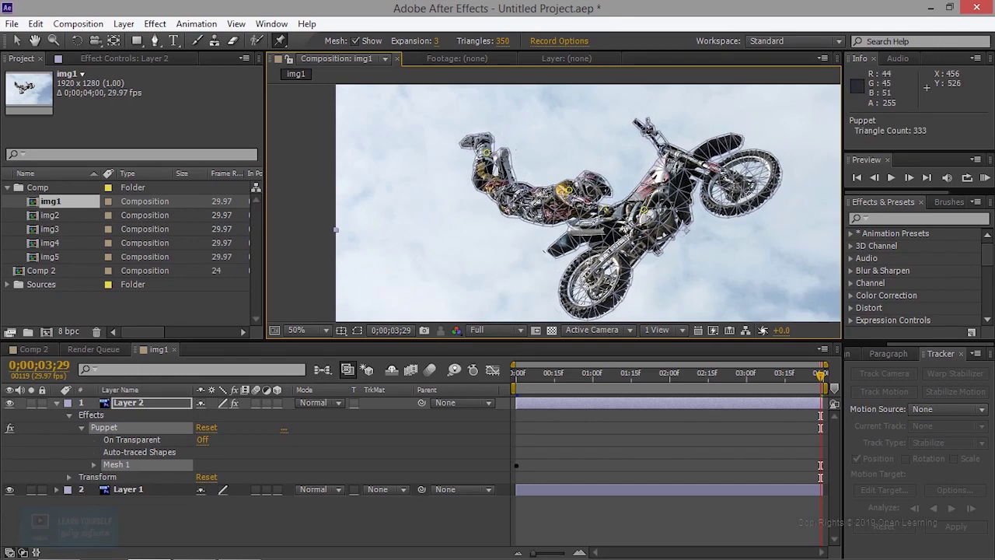
drag(487, 149, 480, 163)
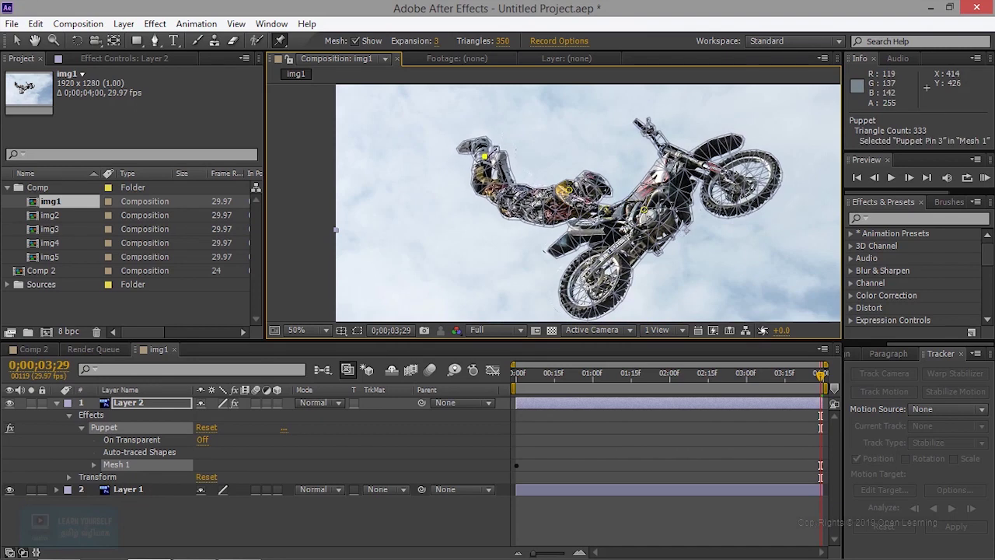
drag(480, 162, 471, 181)
click(664, 378)
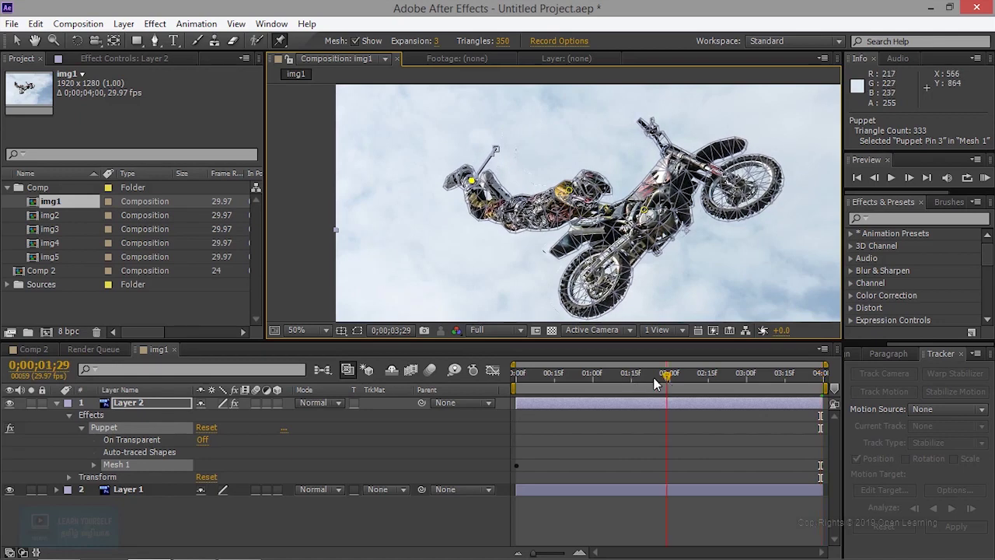
RAM-preview the puppet animation from the first frame, then stop it.
drag(665, 378, 515, 379)
key(KP_0)
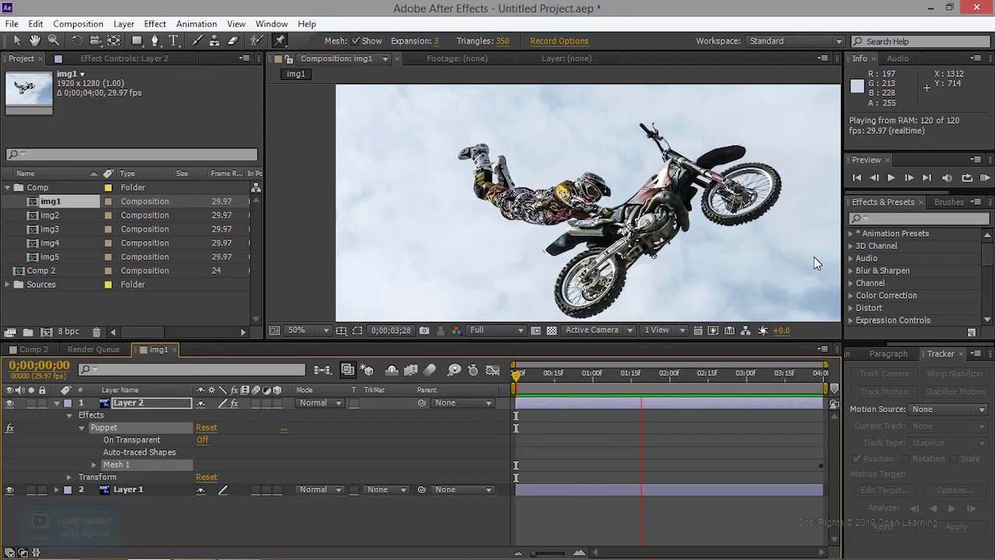
click(889, 178)
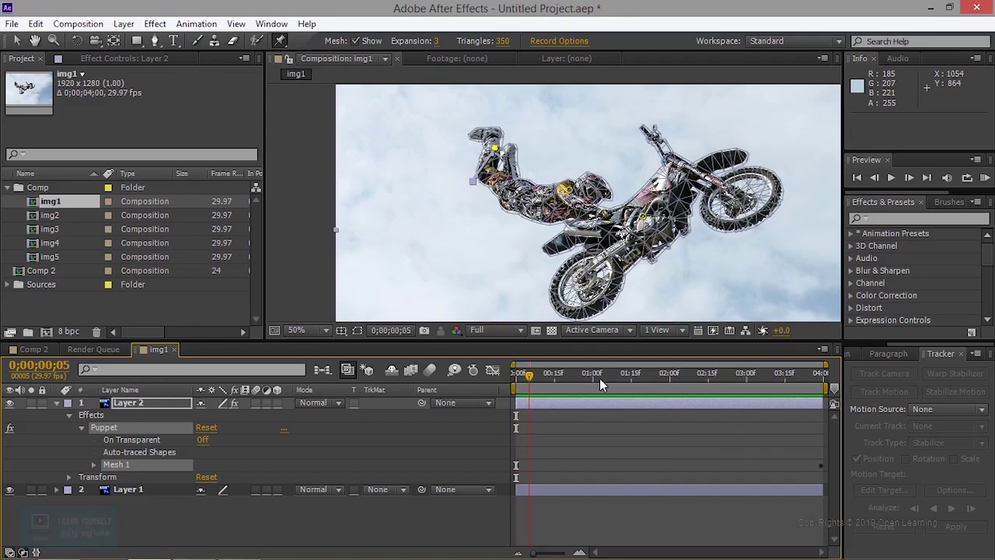
At the last frame, tilt the bike further with its puppet pin and preview again.
drag(518, 381, 878, 382)
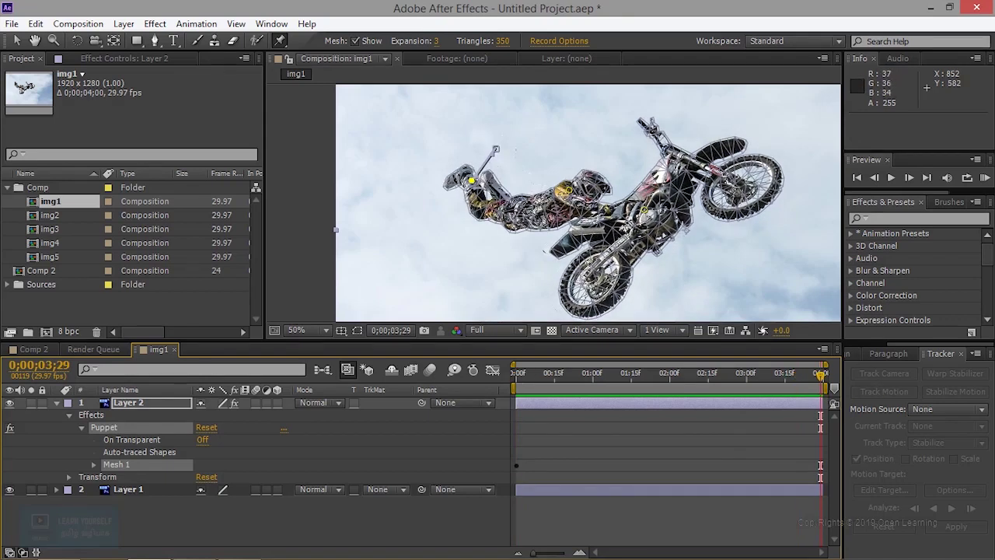
drag(688, 234, 686, 230)
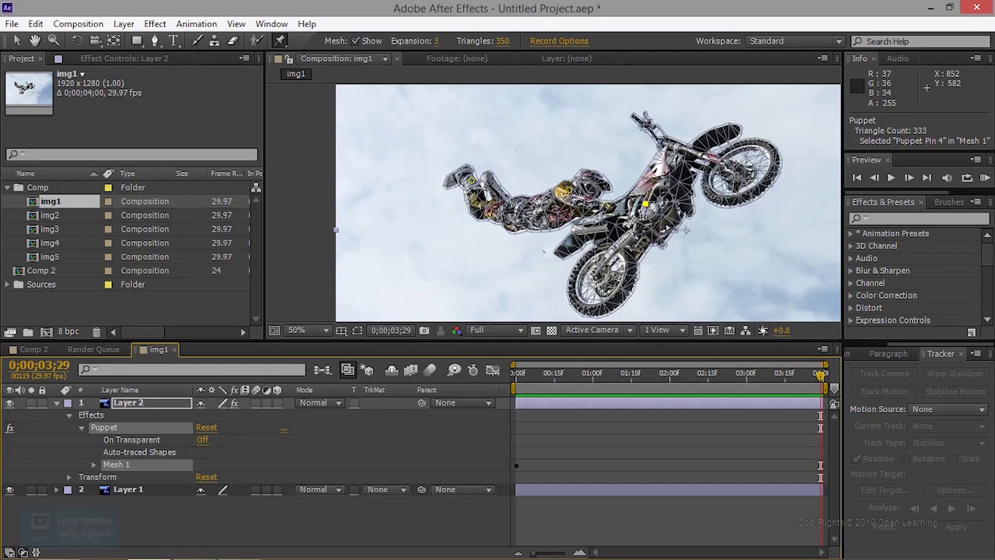
key(KP_0)
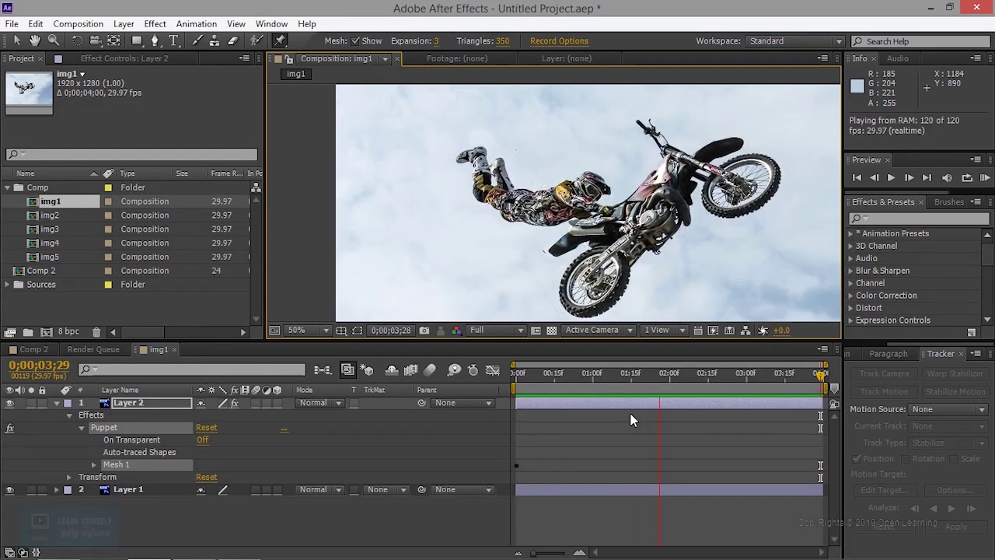
click(686, 230)
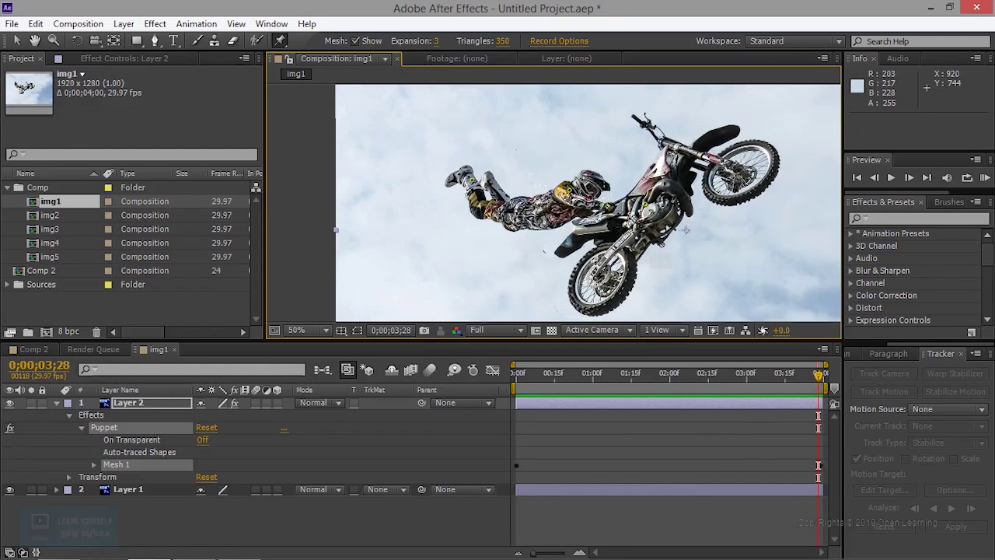
key(KP_0)
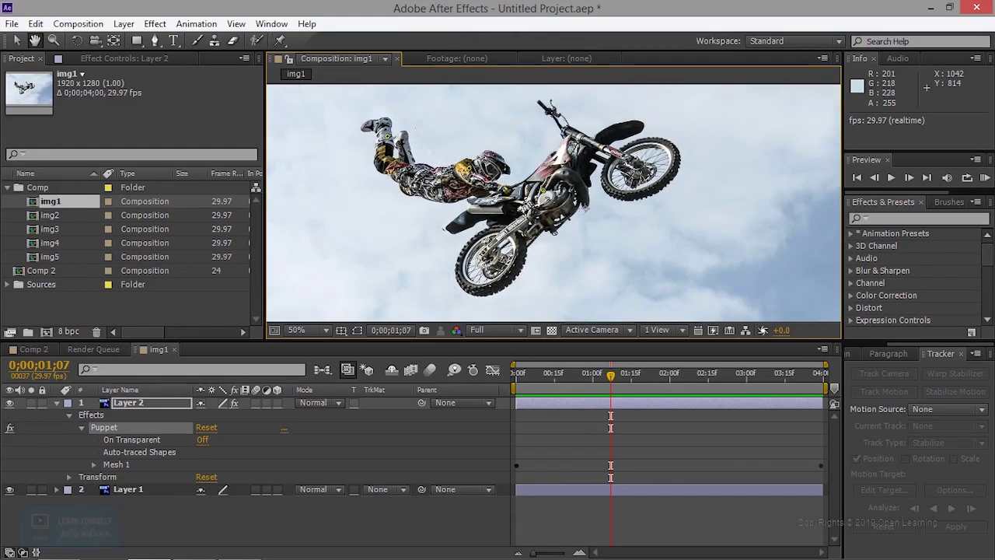
key(comma)
key(comma)
key(period)
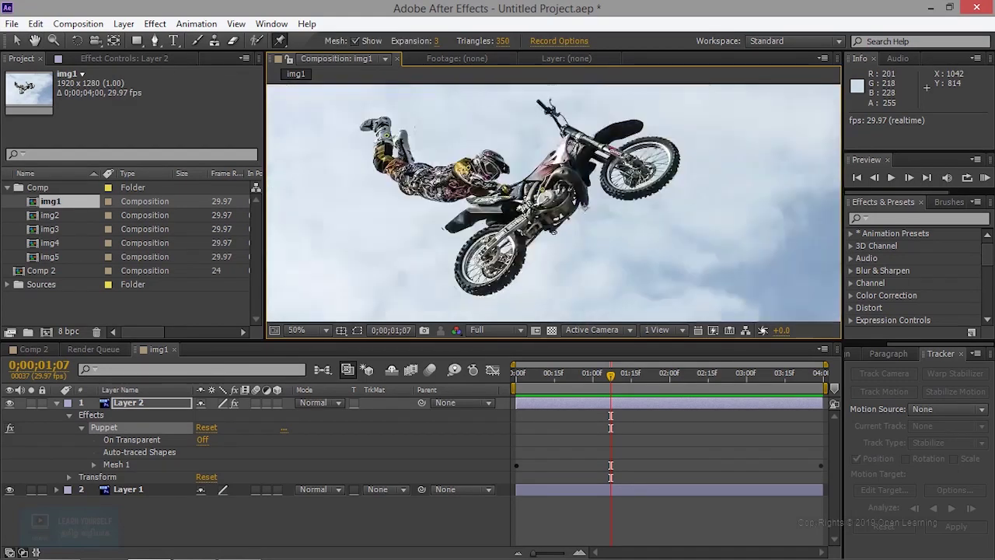
Add a default 50mm Camera 1 layer via Layer > New > Camera and zoom the viewer to 25%.
click(124, 24)
mouse_move(226, 38)
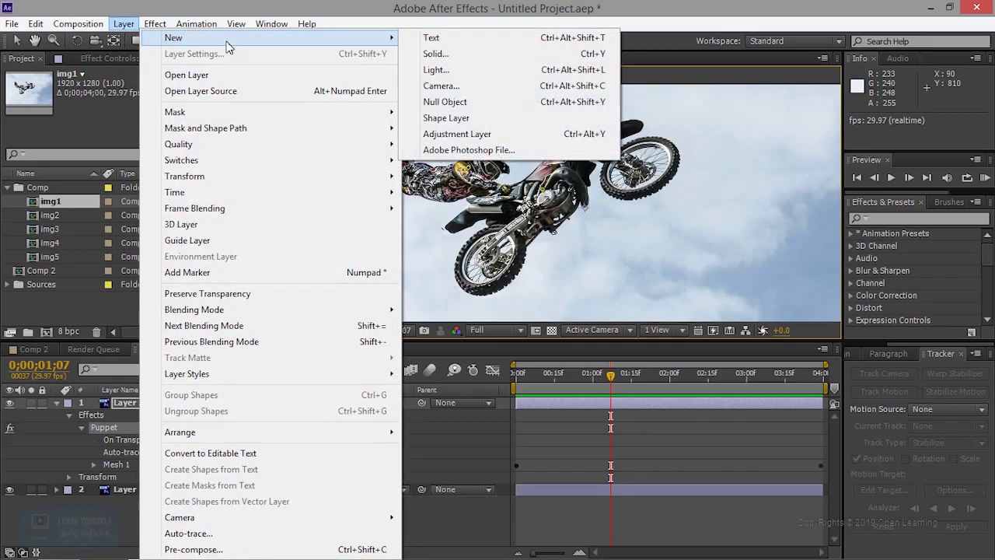
click(449, 87)
click(631, 410)
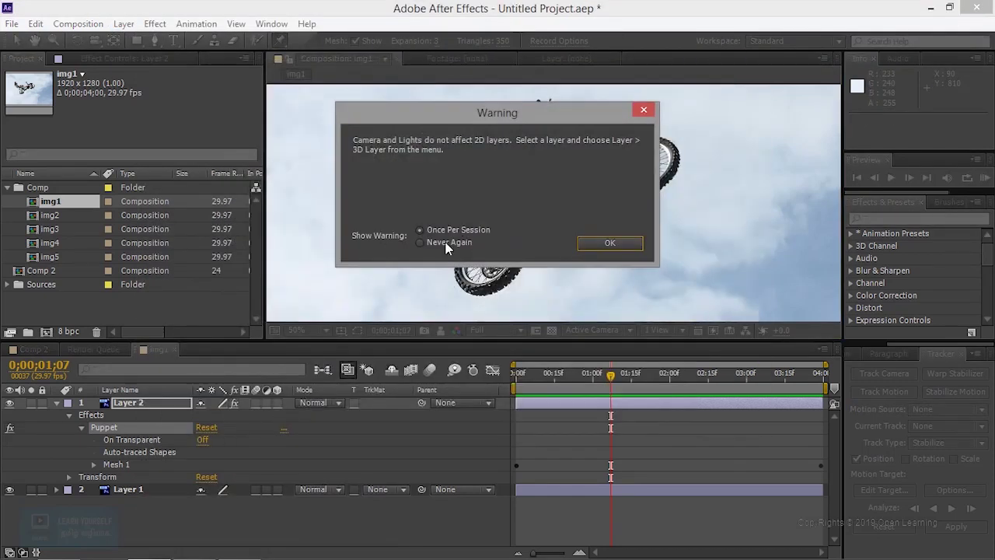
click(606, 243)
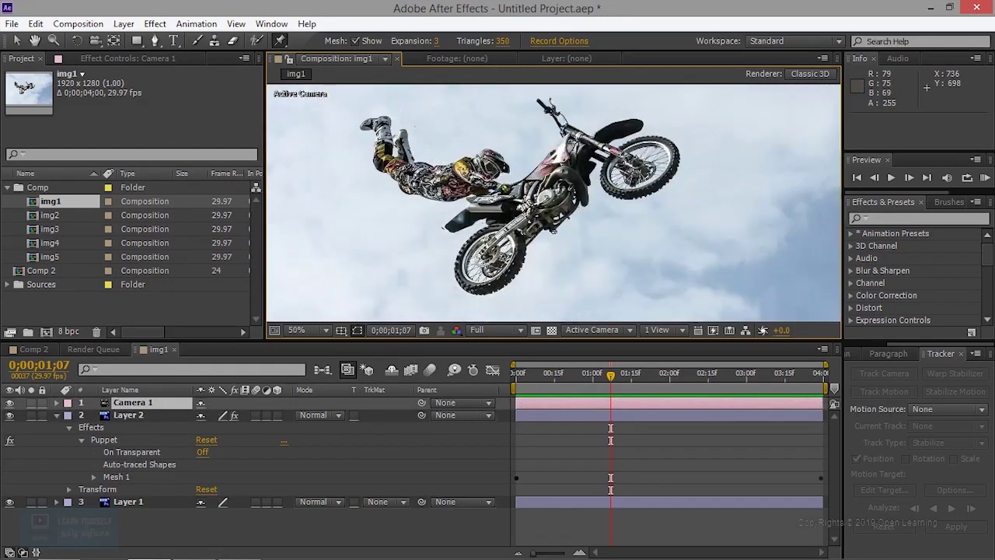
click(158, 399)
key(comma)
key(comma)
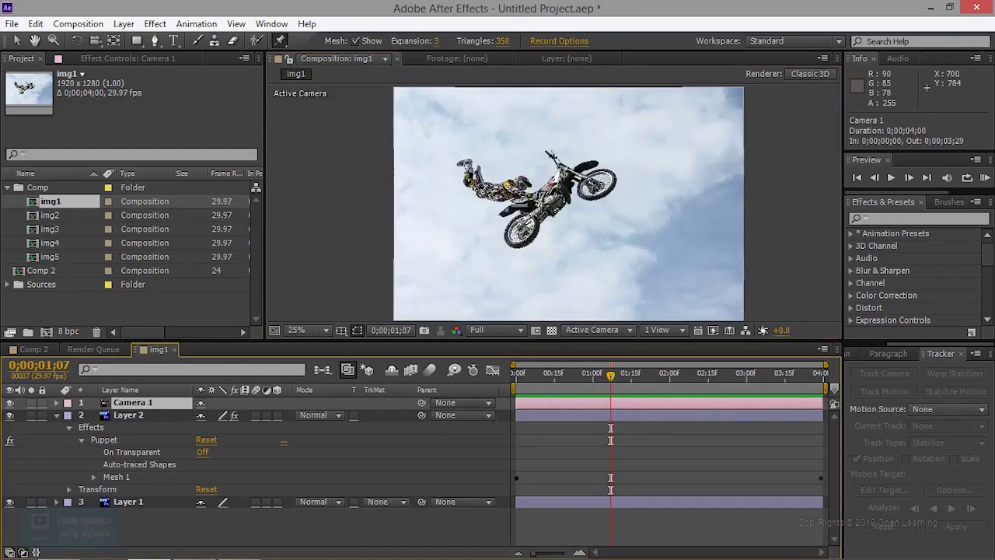
Set the viewer to Fit up to 100%, pick the Unified Camera tool, go to frame 0, and select Layer 2.
key(period)
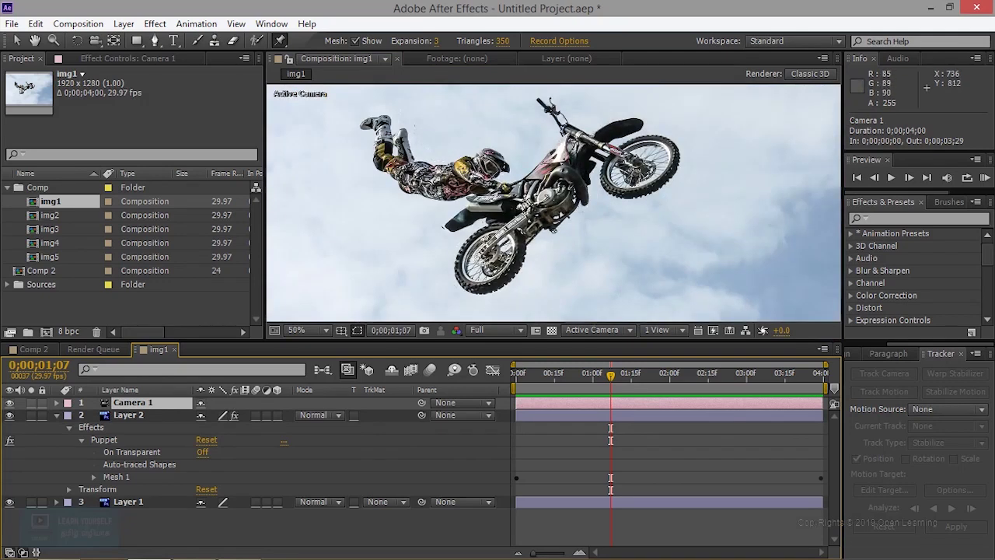
click(319, 330)
click(334, 82)
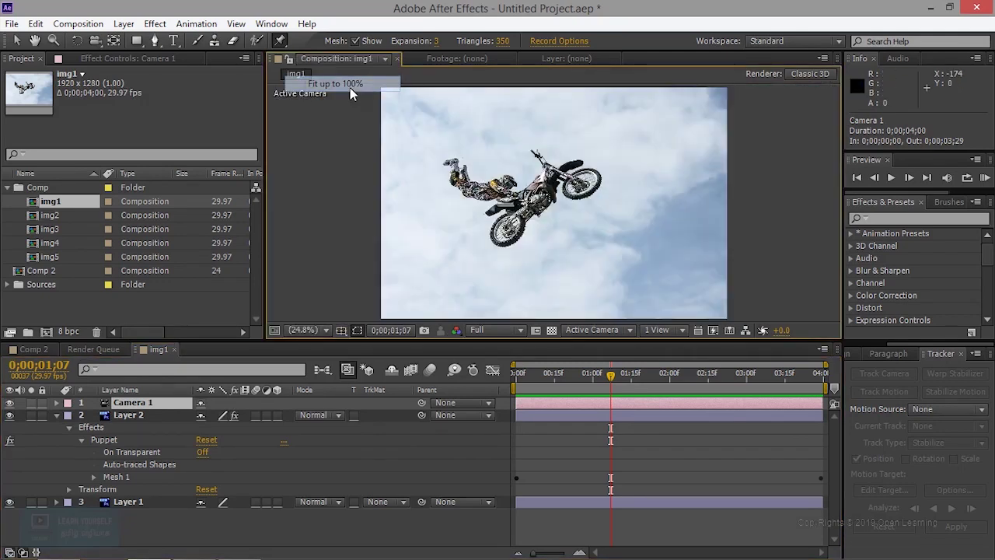
click(94, 43)
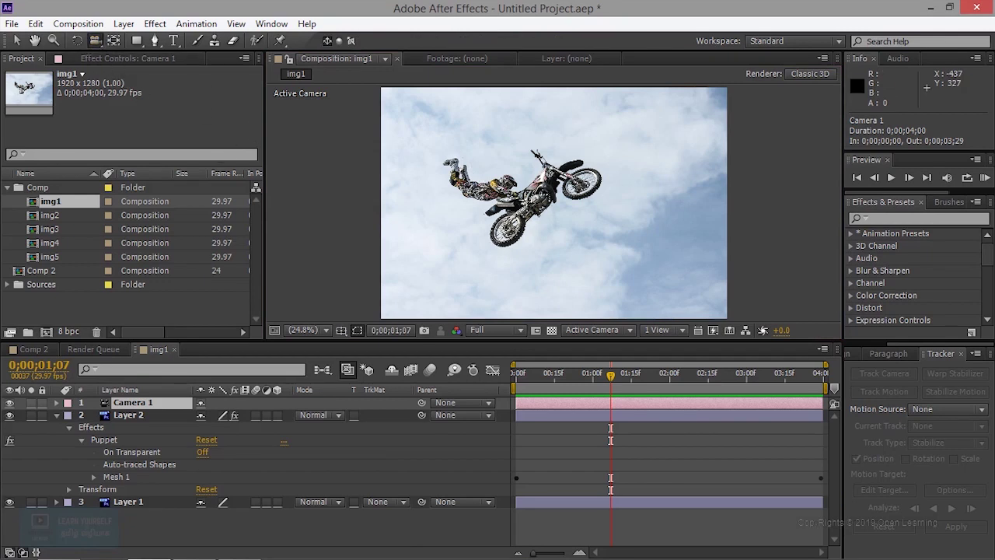
key(Home)
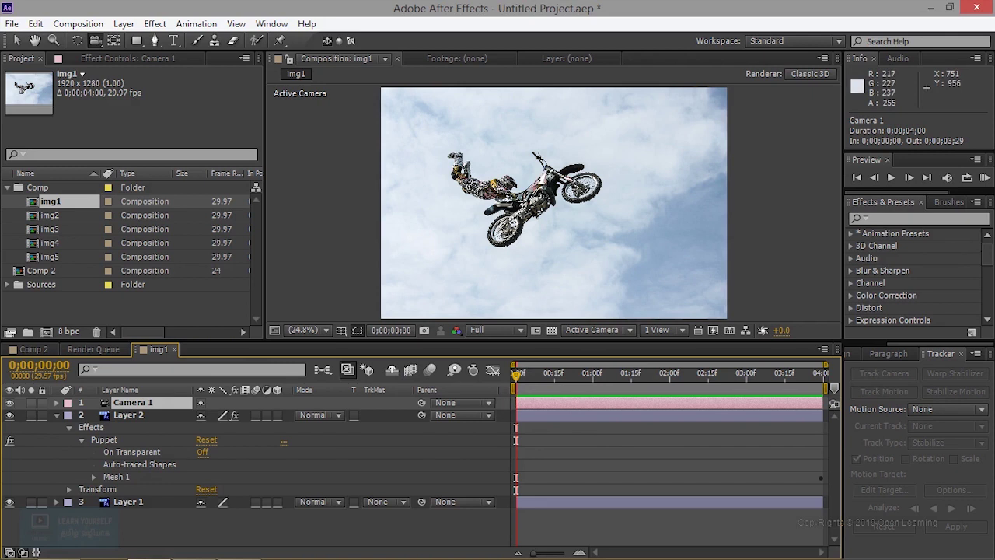
click(134, 418)
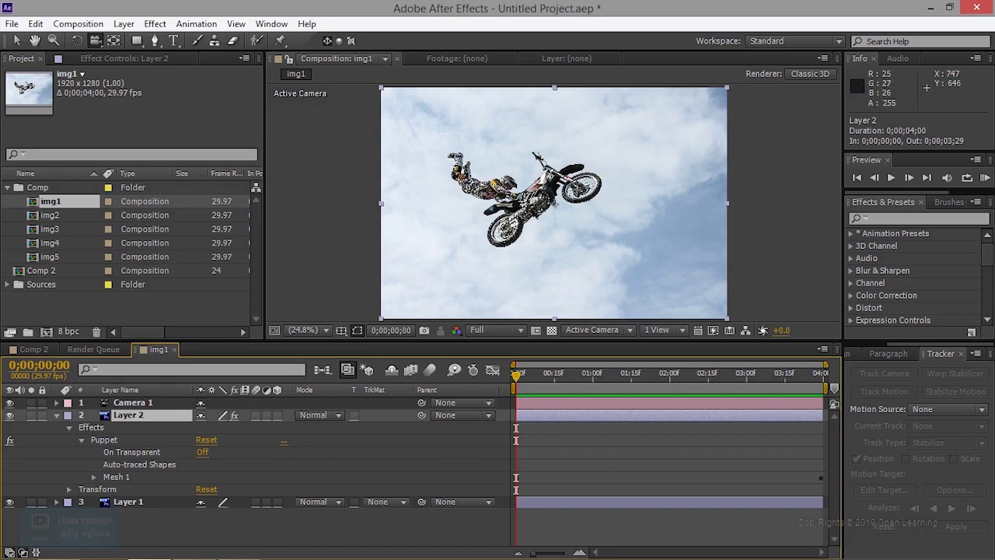
Keyframe Layer 2's Position from 960,640 at the start to 1053,587 at the last frame.
click(82, 439)
click(82, 439)
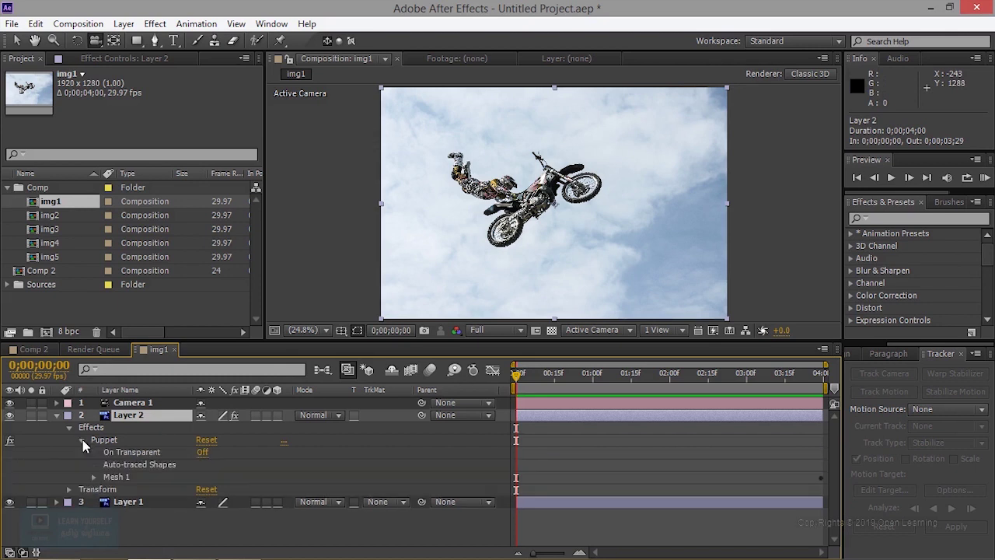
click(69, 488)
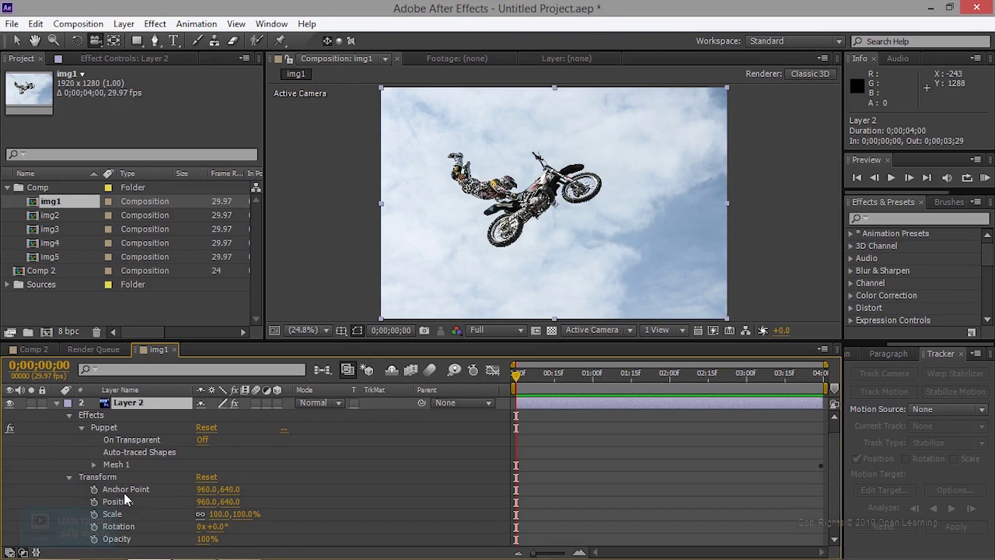
click(94, 502)
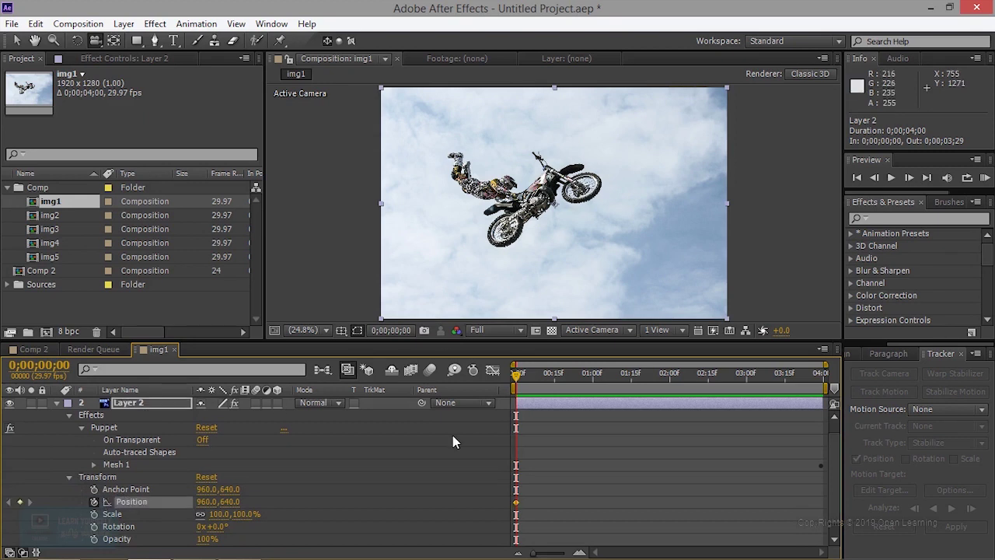
drag(521, 376, 845, 371)
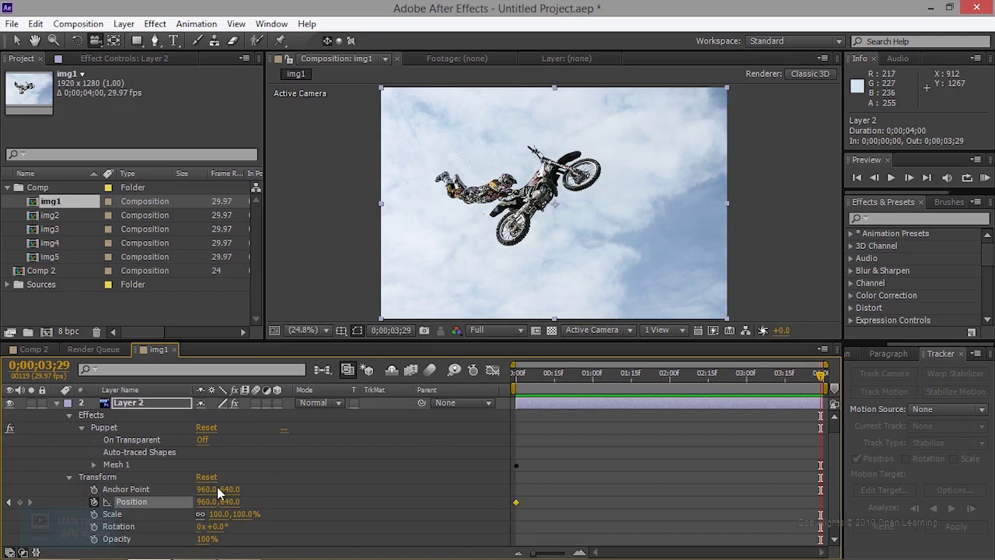
drag(207, 501, 282, 506)
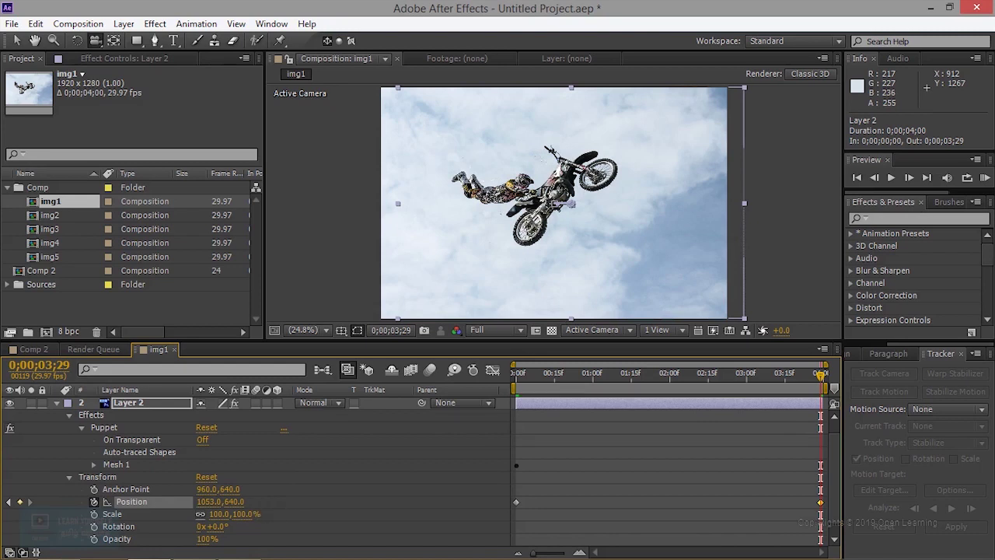
drag(232, 501, 193, 501)
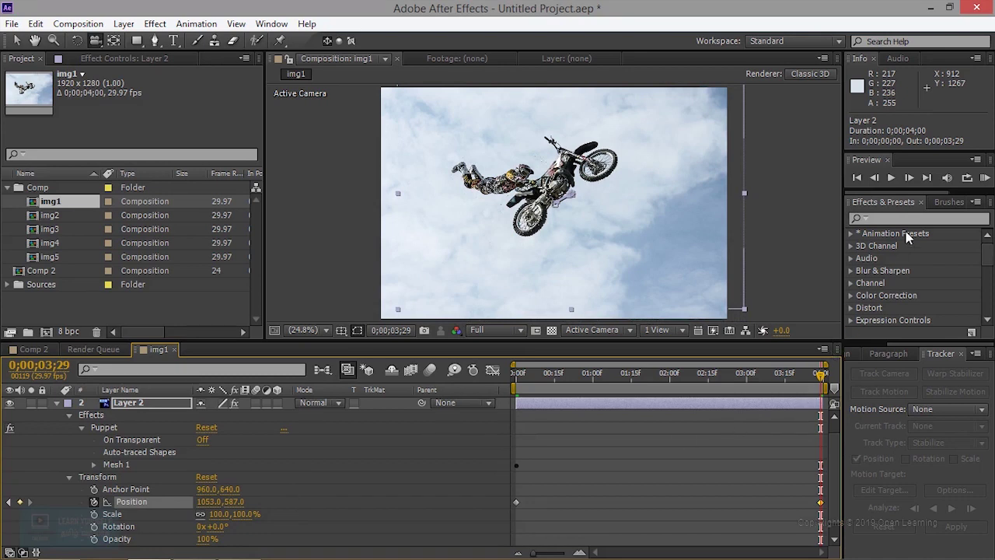
Preview Layer 2's position animation across the 120 frames.
key(KP_0)
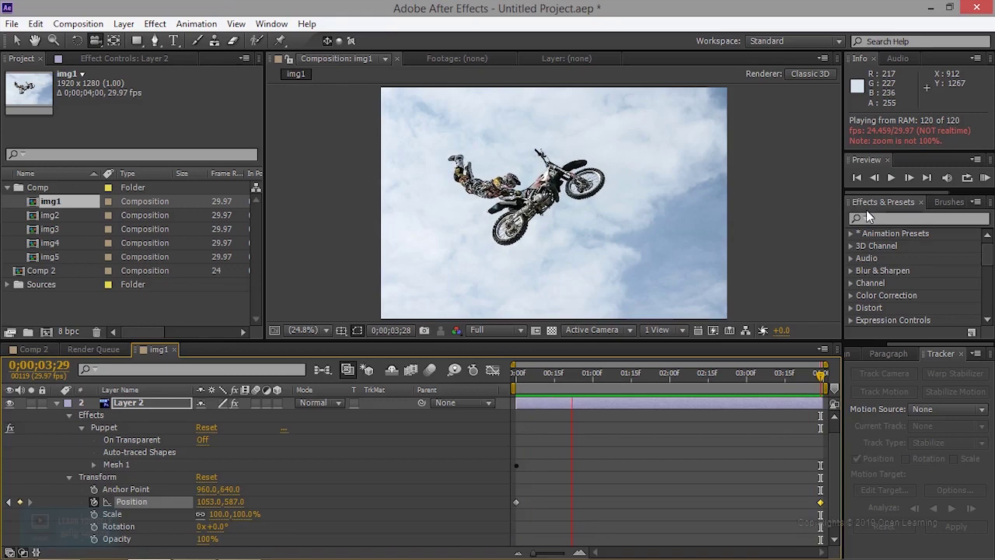
key(space)
key(ctrl+alt+shift+c)
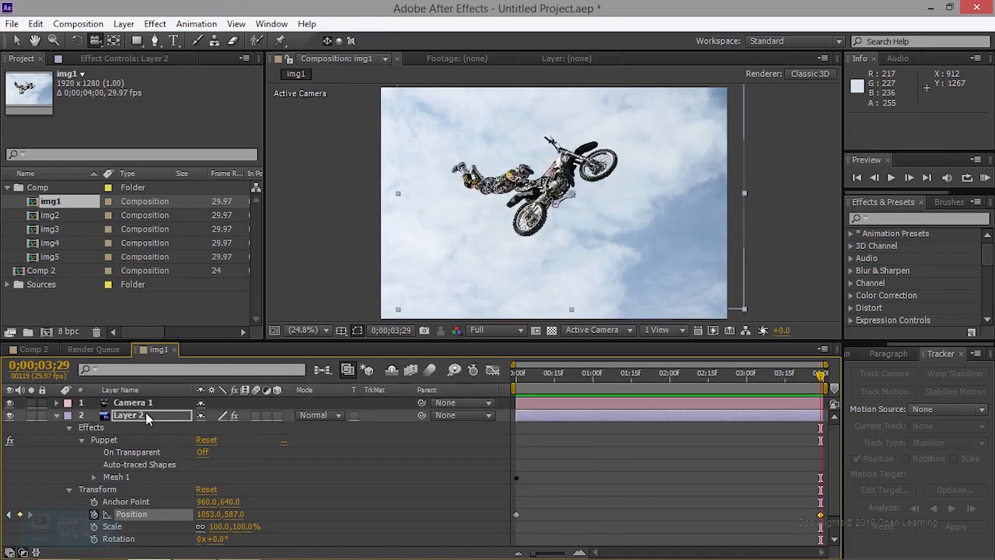
Set starting keyframes for Camera 1's Position, X Rotation and Y Rotation at frame 0.
click(139, 403)
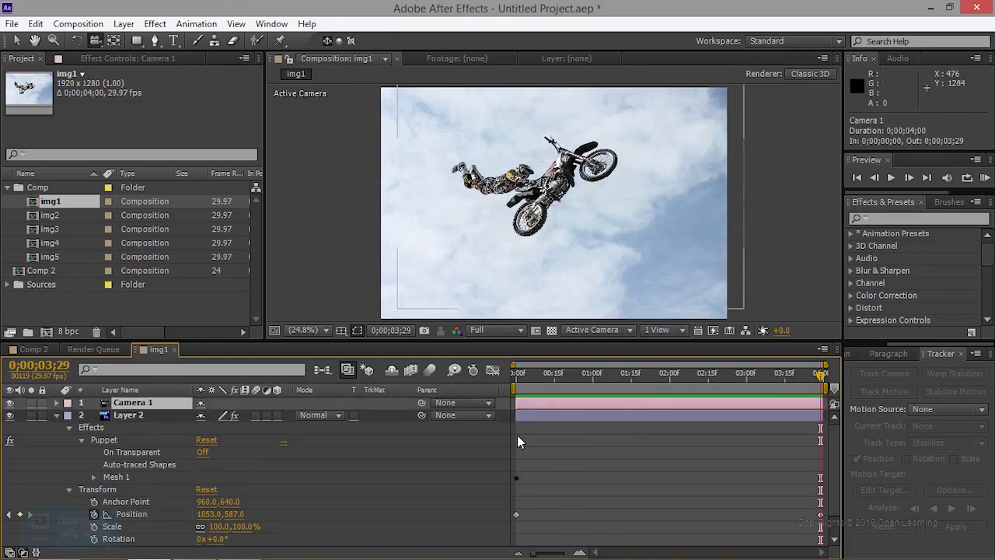
drag(504, 243, 537, 219)
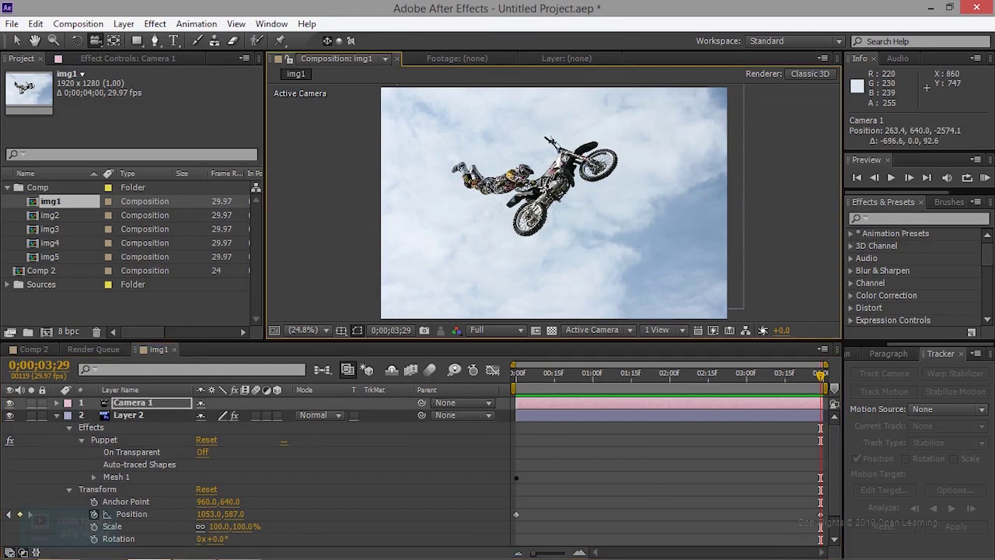
key(Home)
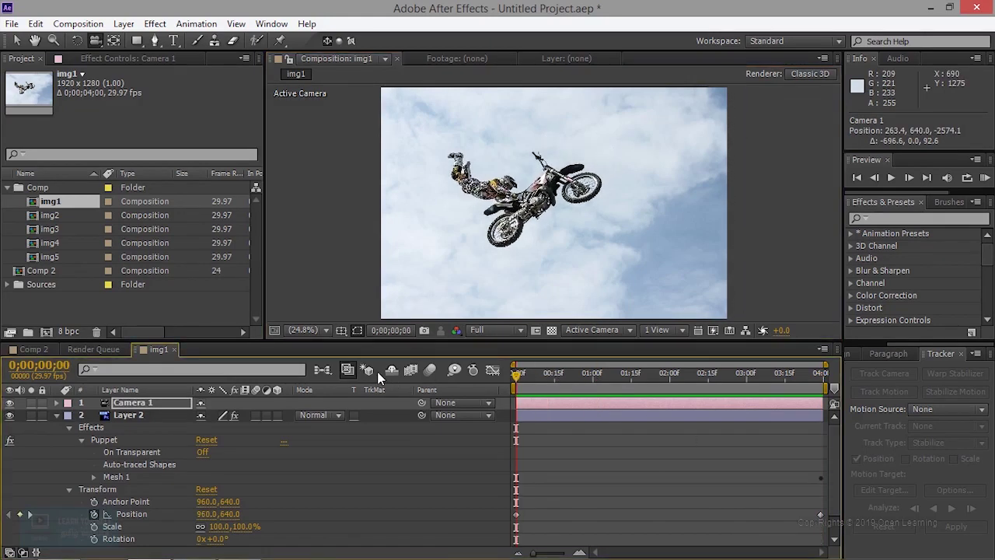
click(57, 403)
click(68, 427)
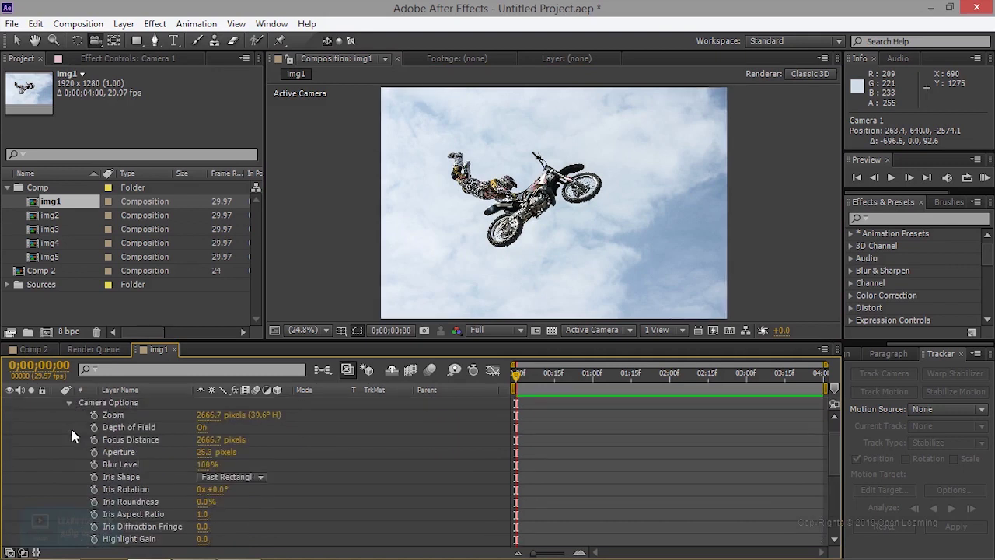
scroll(161, 477, up, 3)
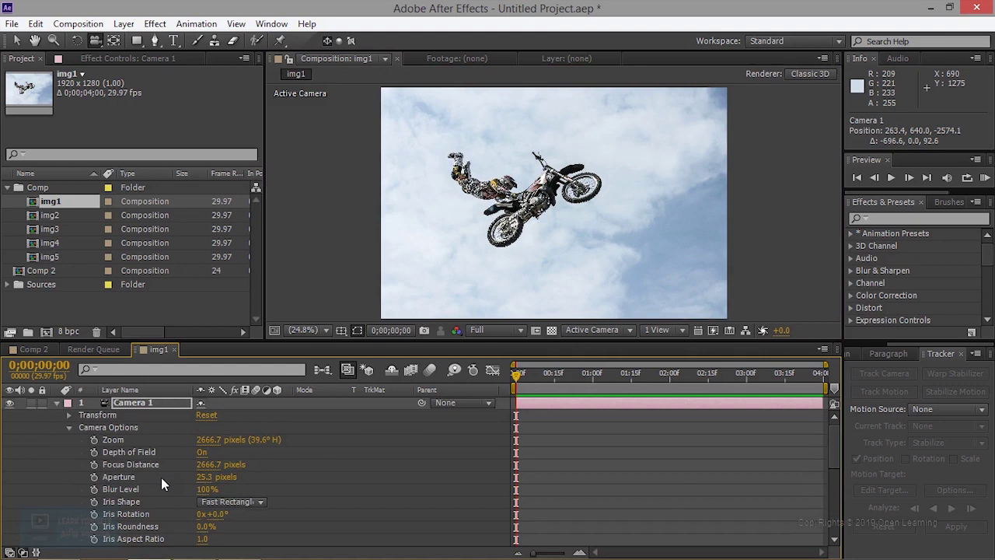
click(81, 438)
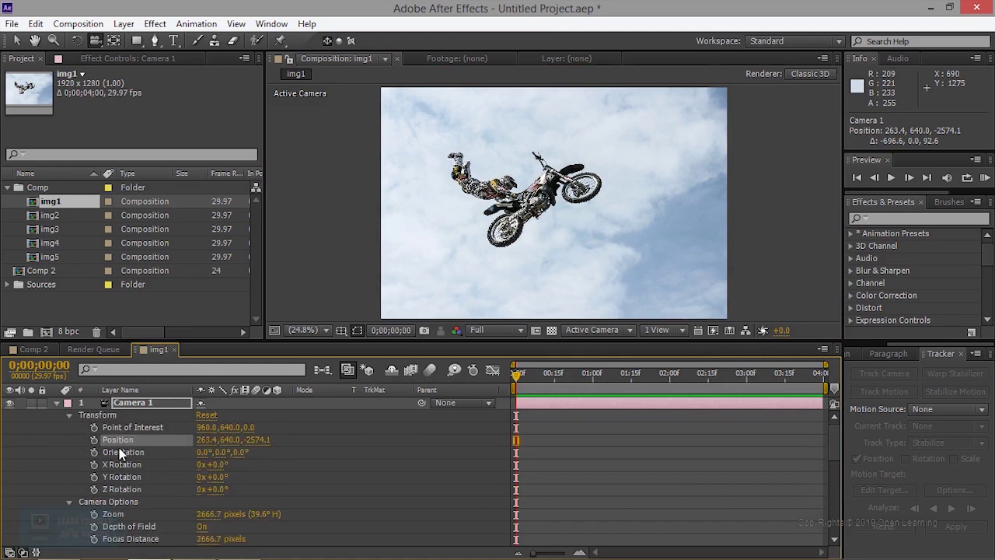
click(94, 439)
click(93, 464)
click(93, 477)
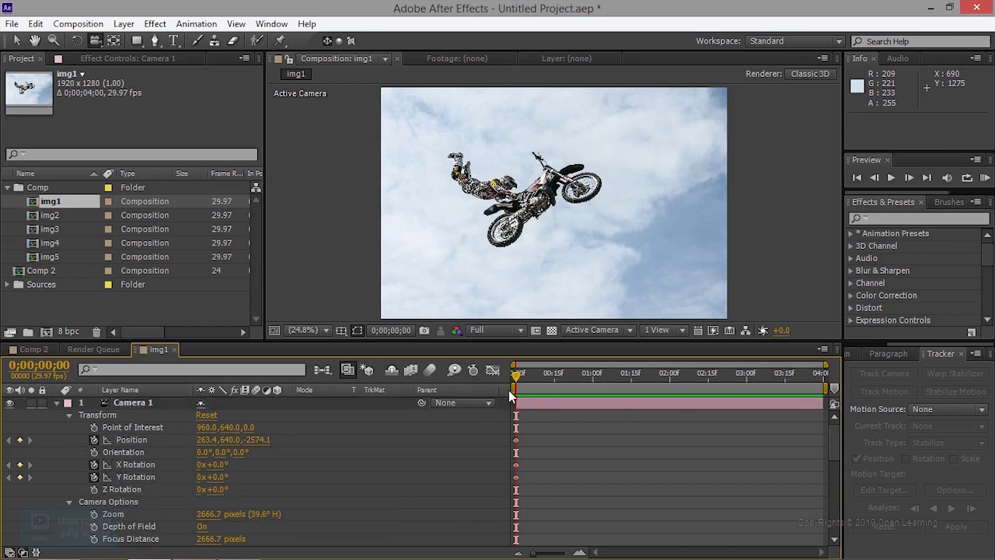
Move Camera 1 to -478.2,-581.0,1898.7 at the final frame.
drag(517, 375, 835, 371)
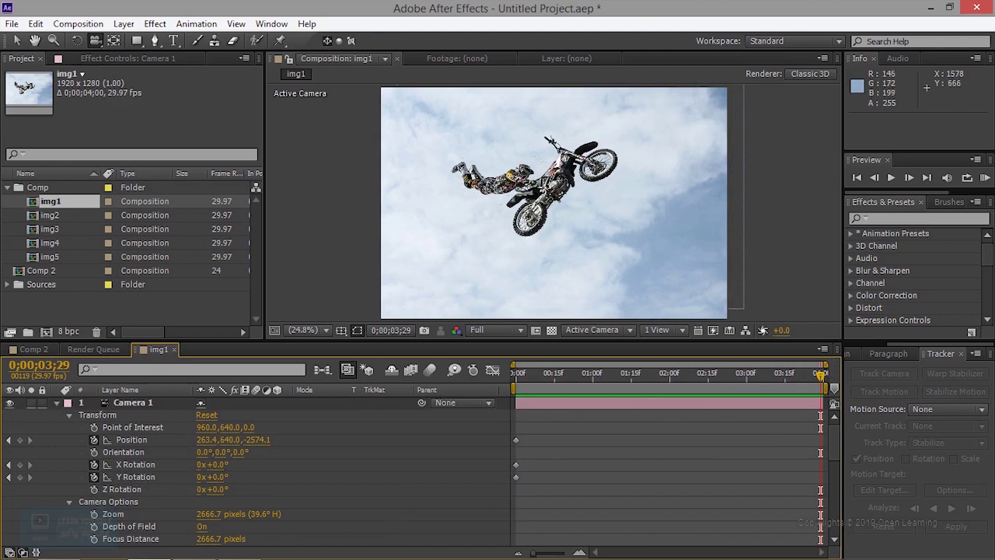
mouse_move(553, 202)
mouse_down()
mouse_move(498, 233)
mouse_move(416, 332)
mouse_up()
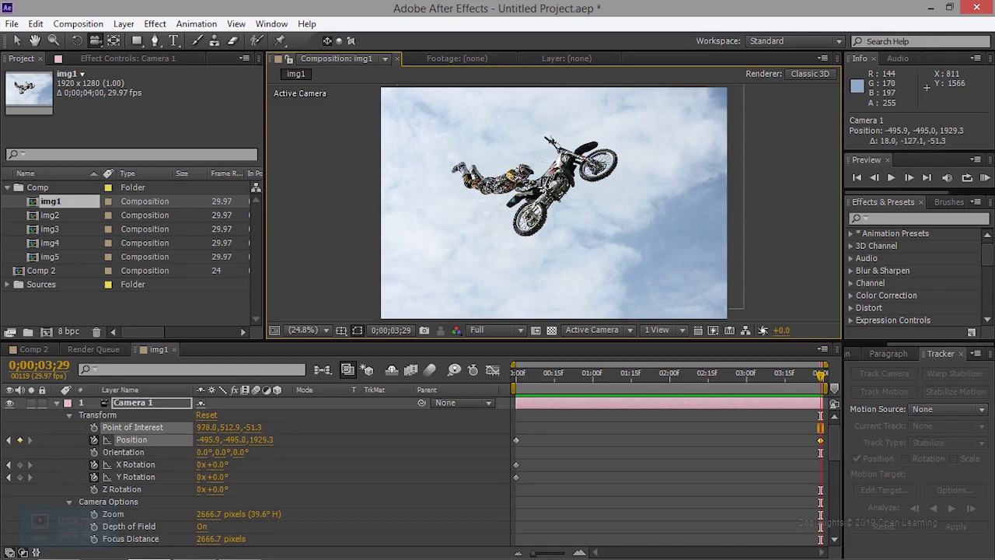
scroll(345, 469, down, 5)
scroll(344, 470, down, 3)
scroll(344, 469, up, 6)
scroll(344, 471, up, 3)
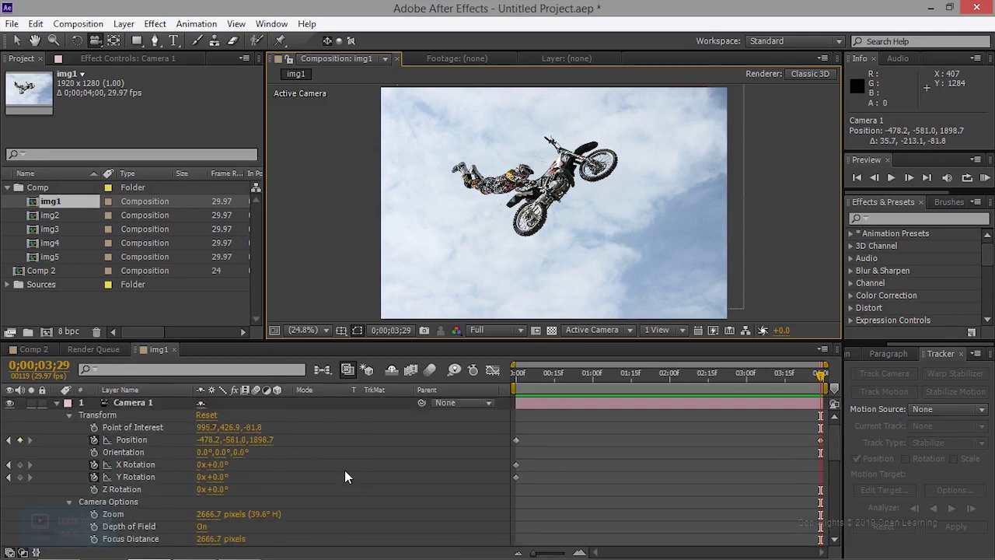
click(56, 402)
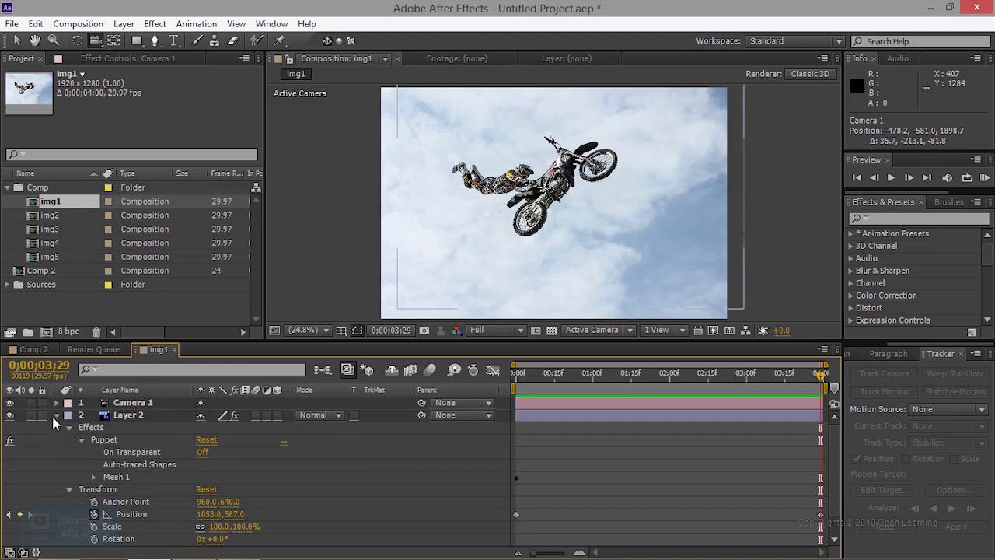
Make Layer 2 a 3D layer and reset Camera 1's transform values.
click(56, 415)
click(278, 416)
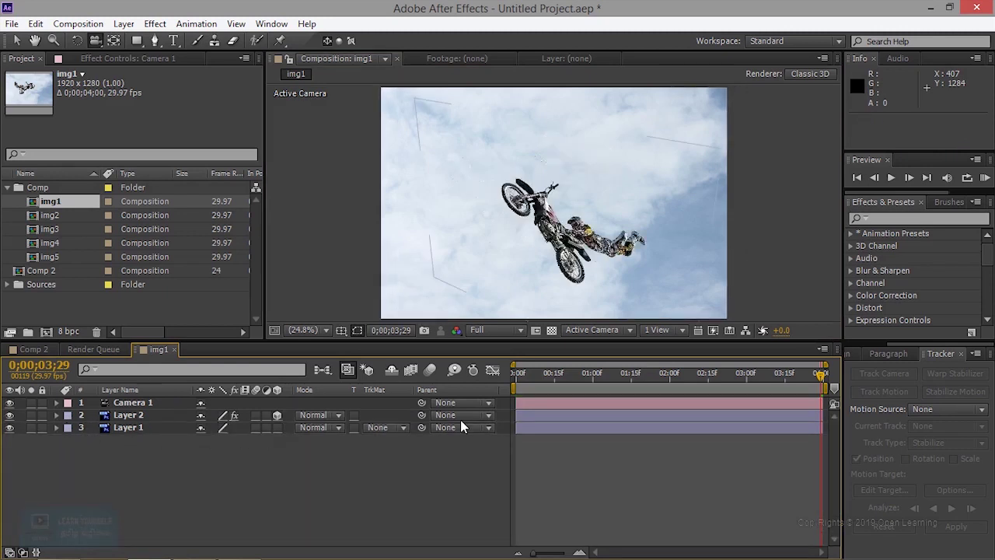
click(140, 408)
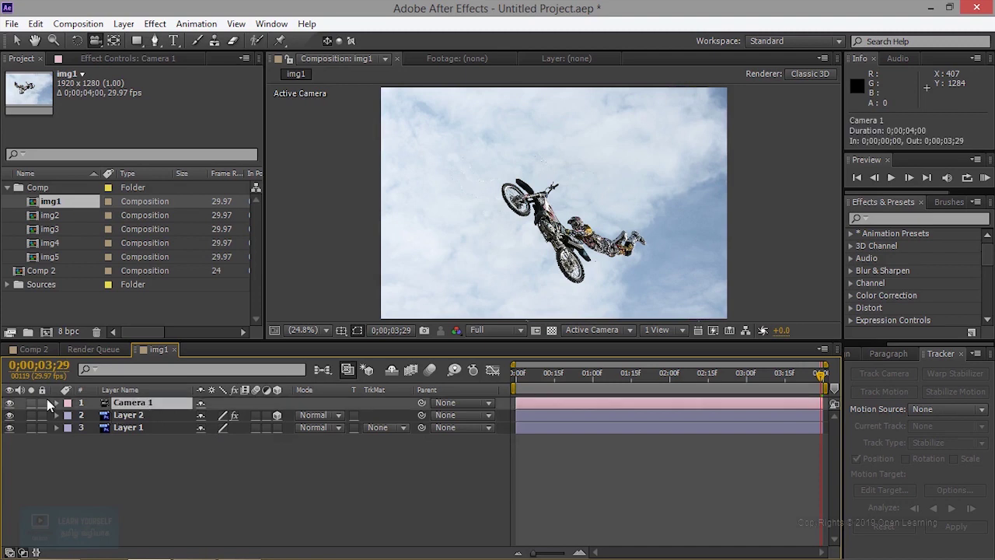
key(F2)
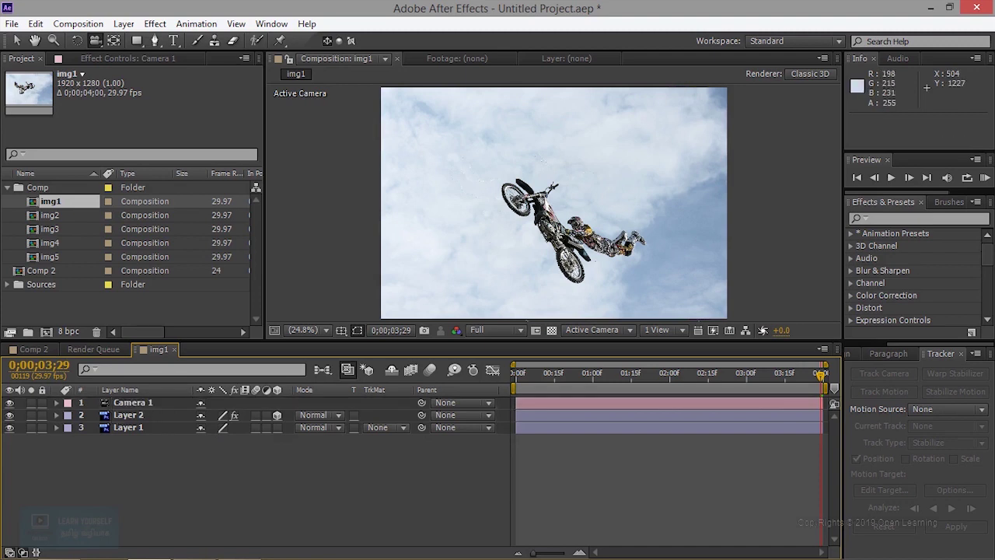
drag(544, 233, 568, 203)
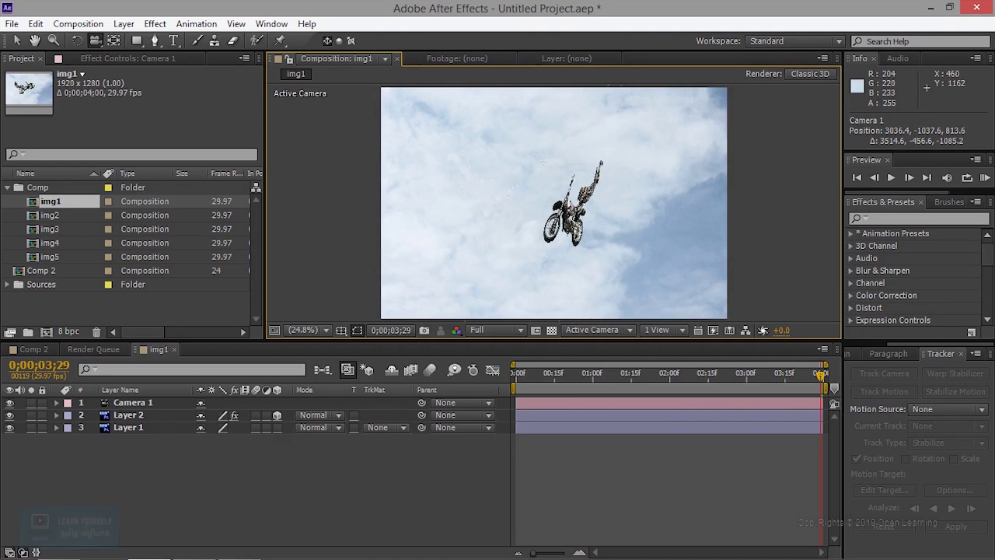
click(57, 403)
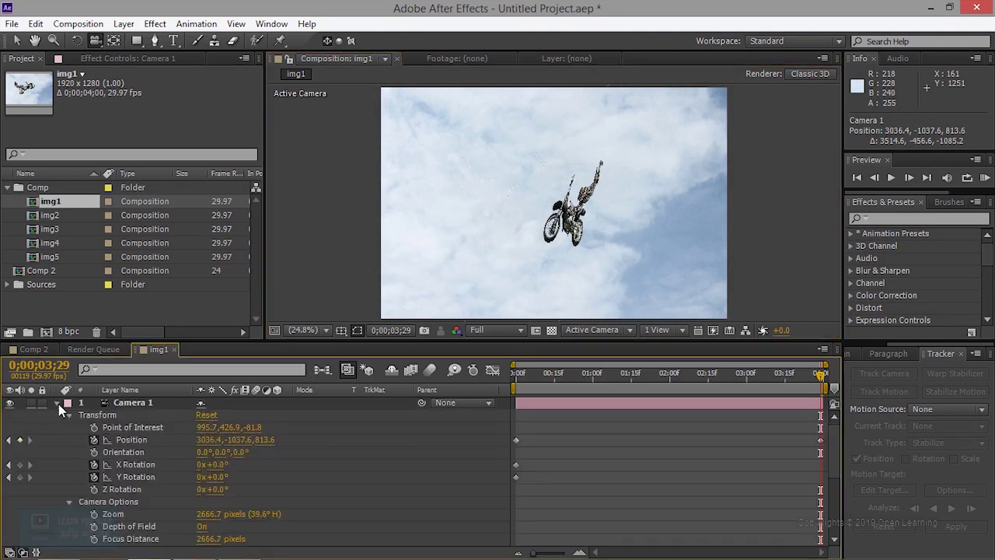
click(208, 414)
Delete Camera 1's end-of-timeline keyframes.
drag(587, 375, 748, 373)
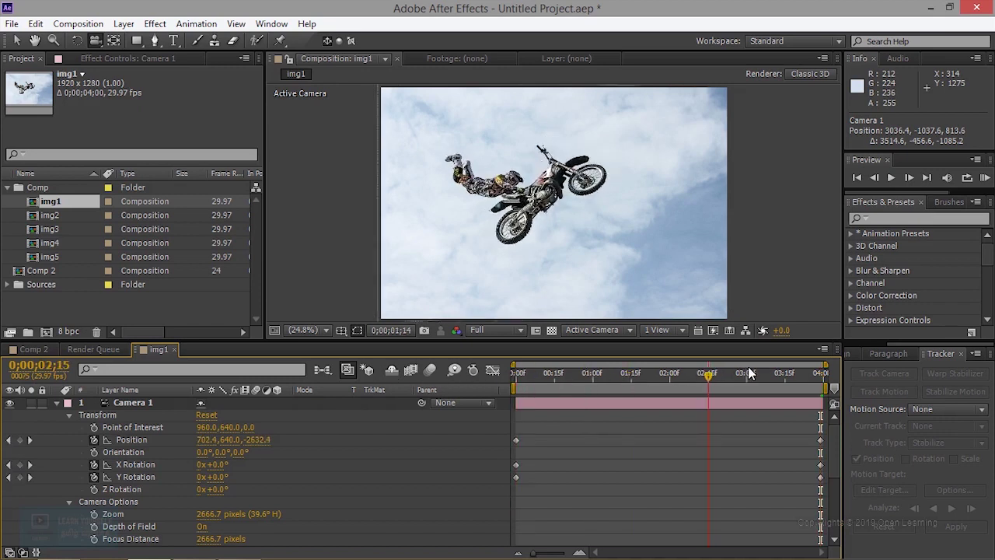
key(Home)
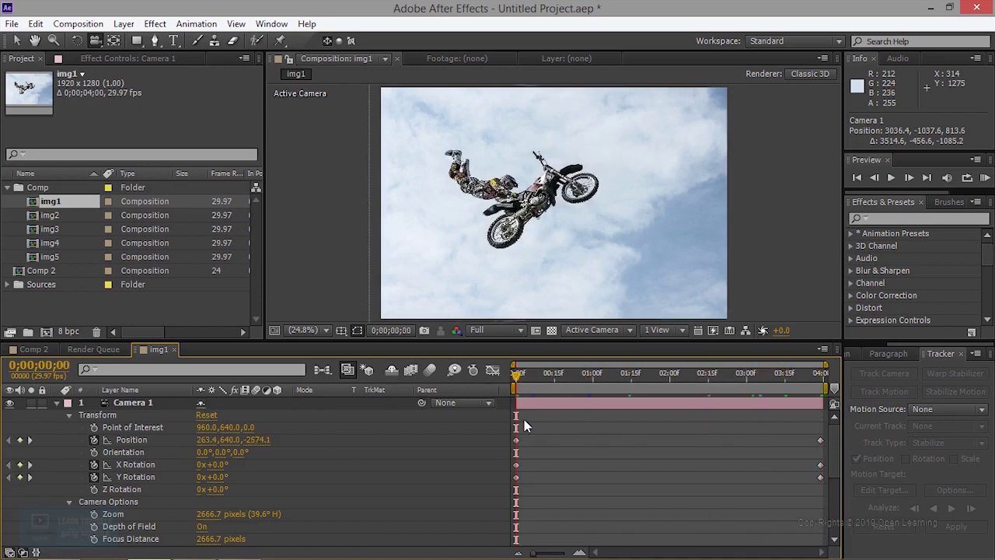
click(520, 375)
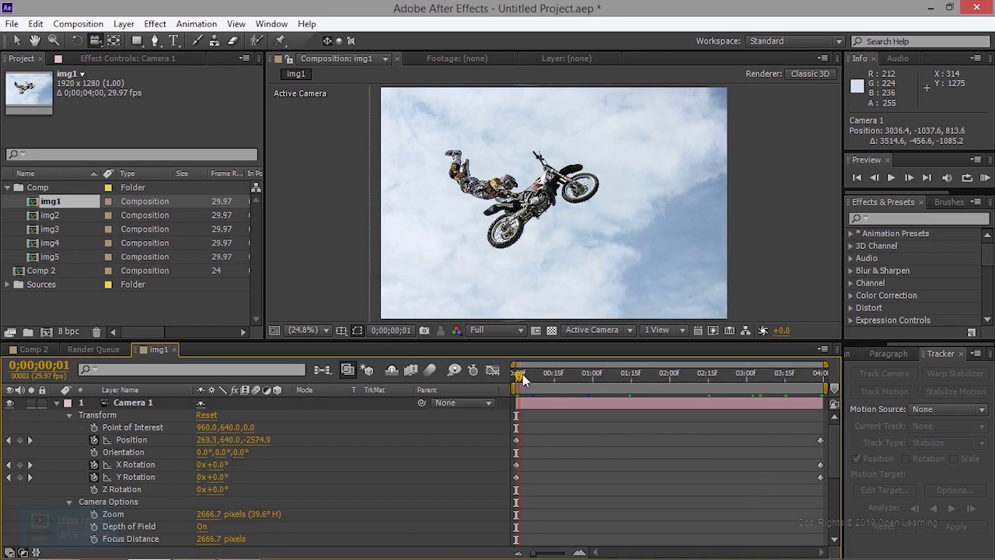
drag(793, 432, 833, 481)
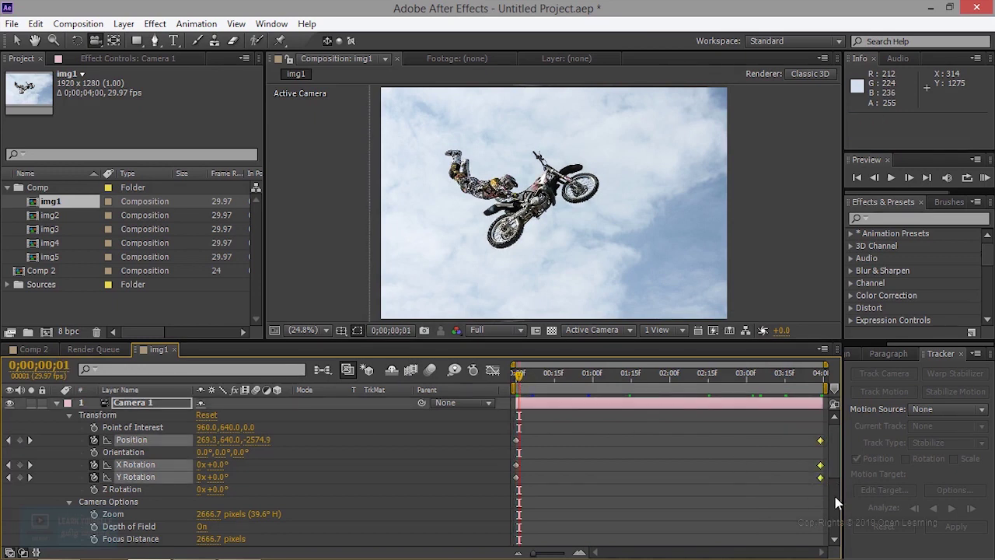
key(Delete)
drag(544, 488, 492, 412)
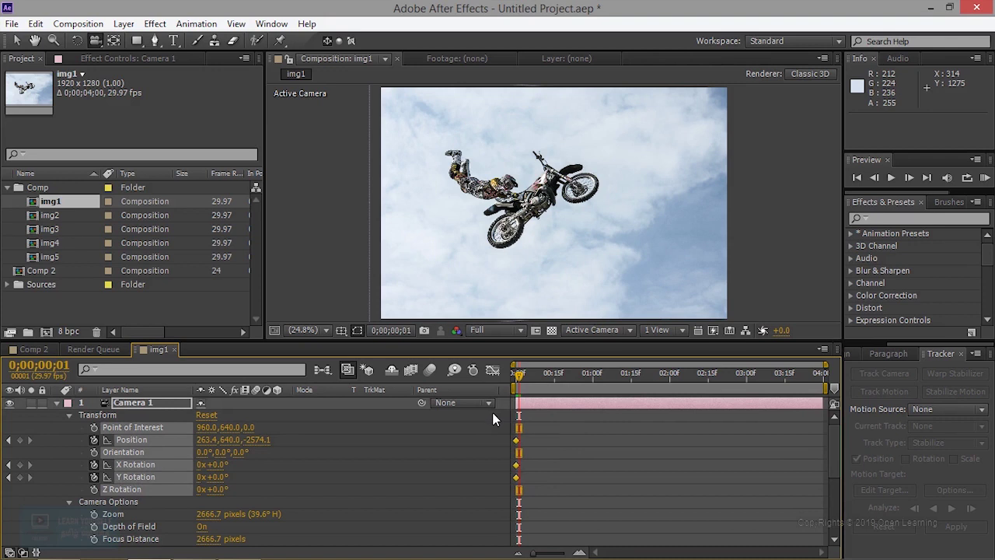
click(95, 440)
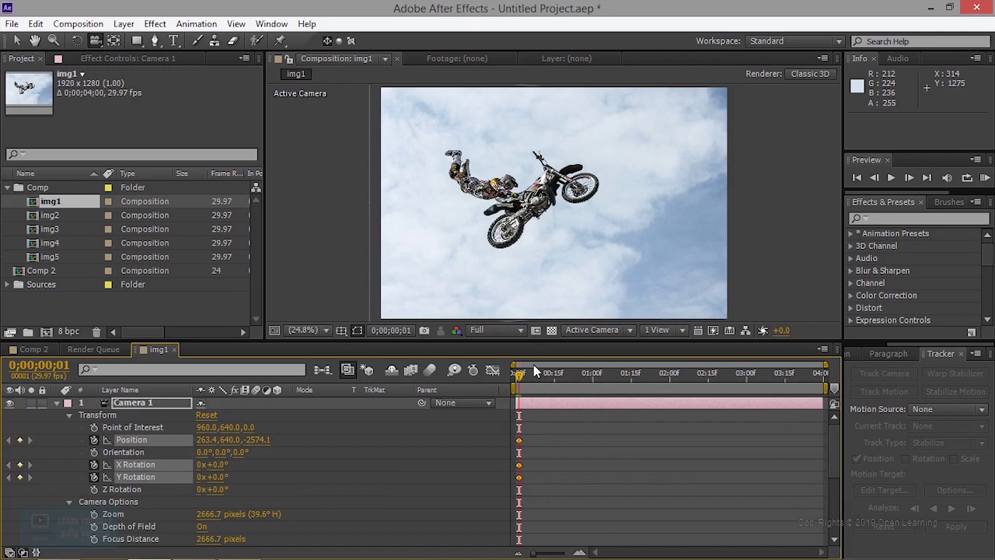
Push the camera in toward the biker to 270.7,628.8,-2375.3 at the last frame and preview.
drag(530, 373, 858, 380)
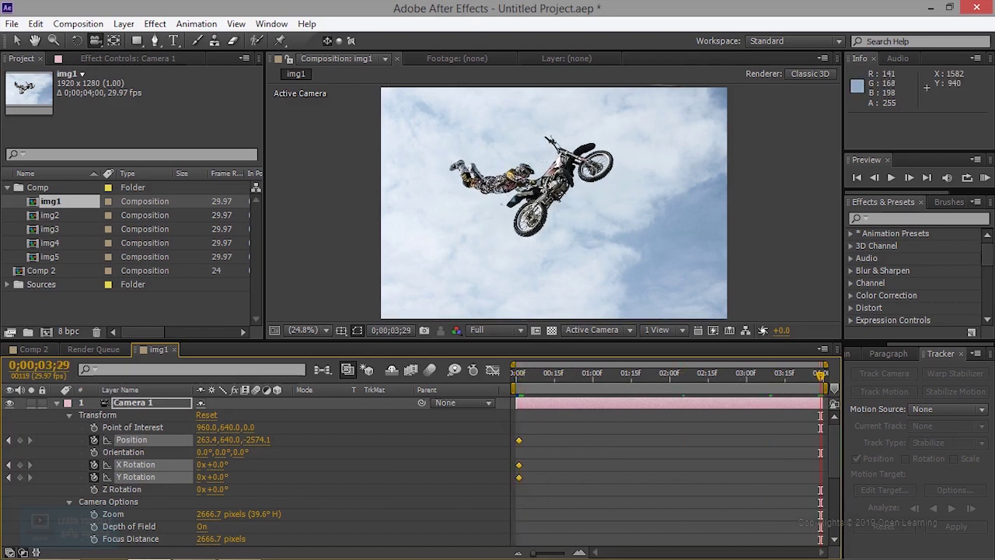
drag(511, 233, 587, 222)
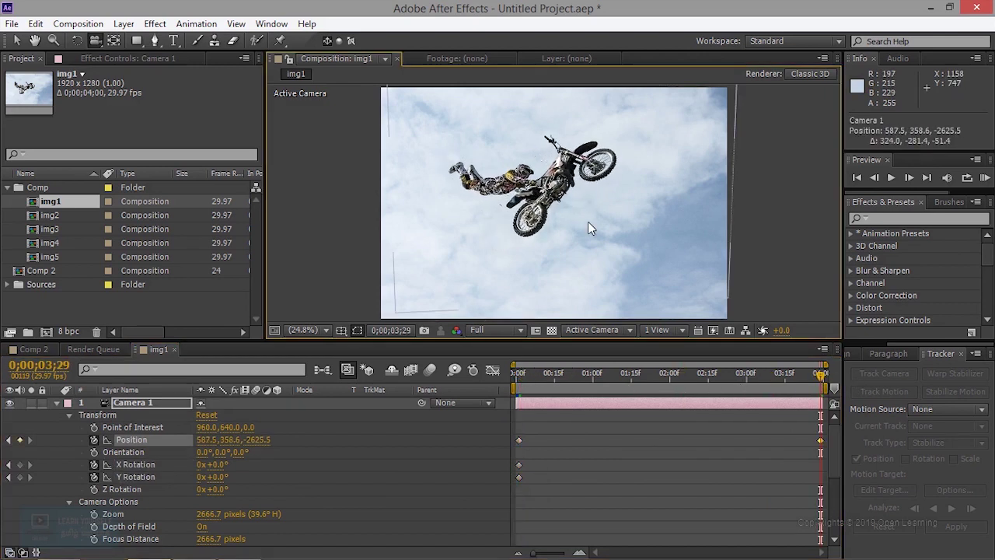
key(ctrl+z)
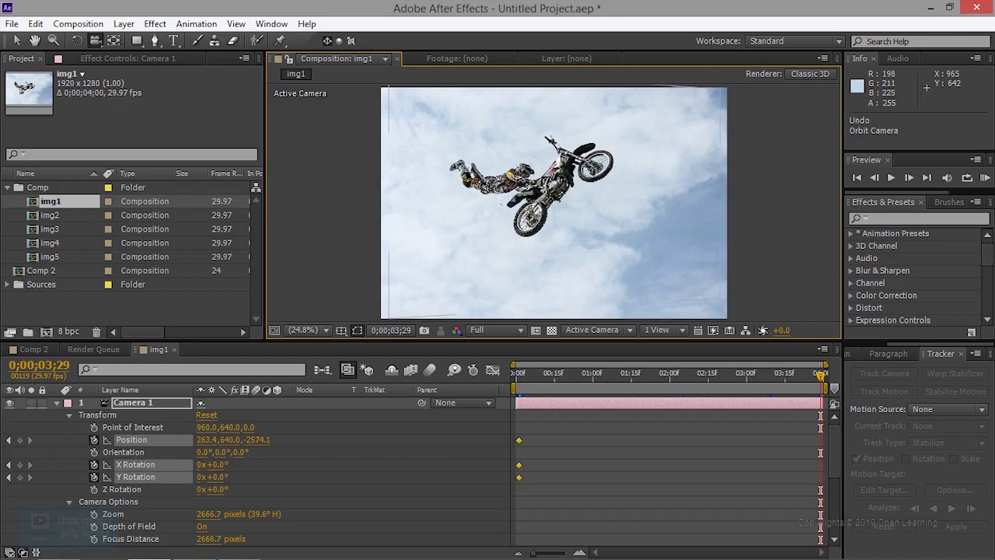
mouse_move(555, 203)
mouse_down()
mouse_move(503, 294)
mouse_move(570, 199)
mouse_up()
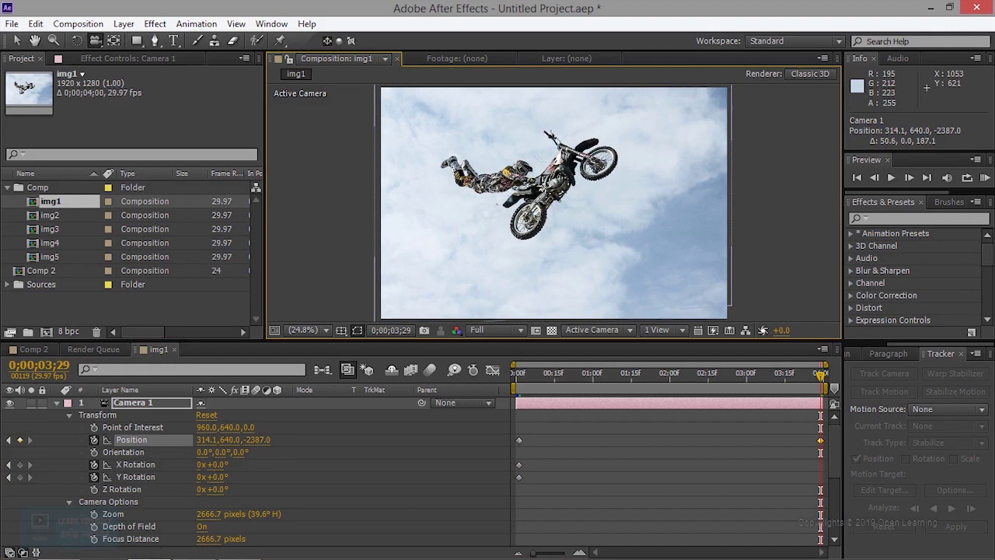
mouse_move(570, 199)
mouse_down()
mouse_move(494, 287)
mouse_move(503, 300)
mouse_up()
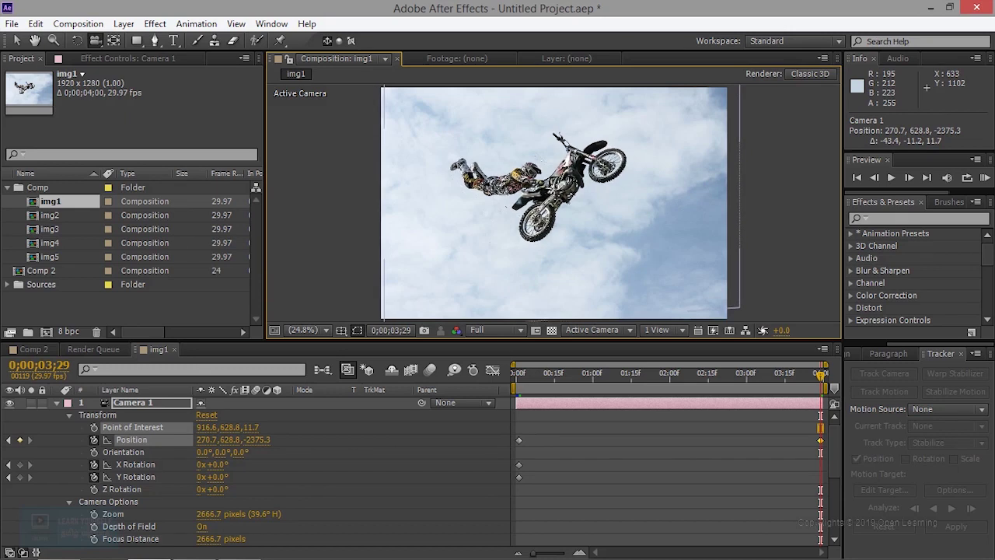
key(KP_0)
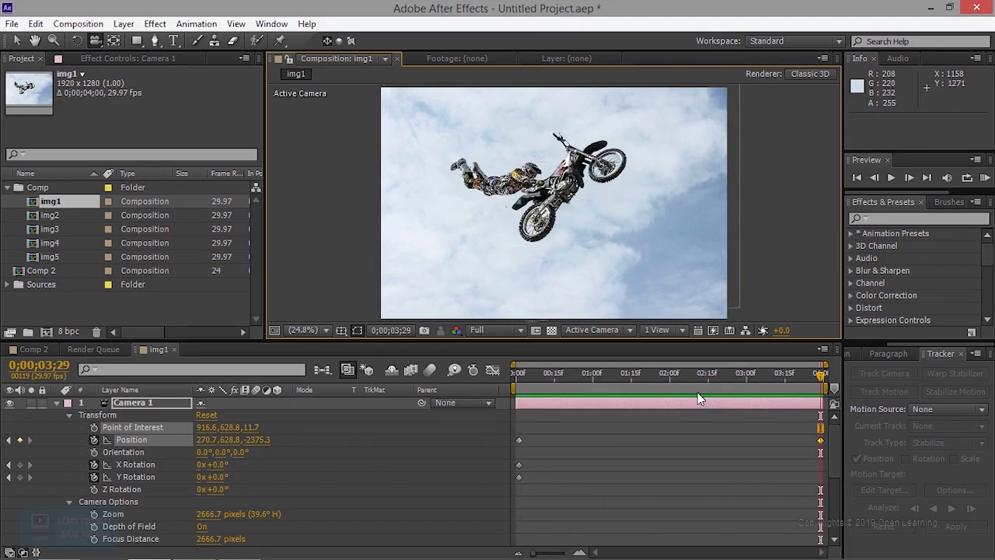
Remove Camera 1's Position and rotation keyframes, then keyframe Position alone again.
click(469, 383)
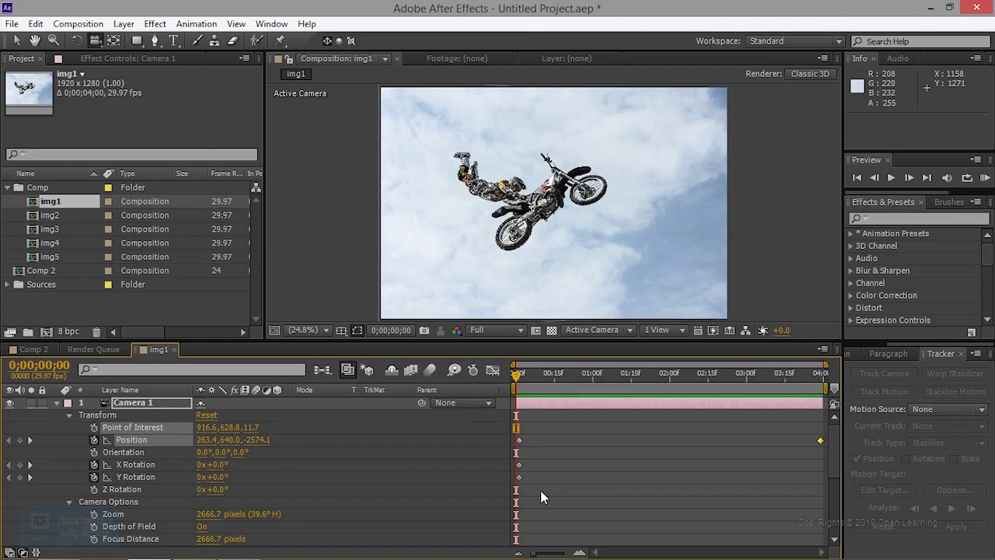
drag(535, 493, 495, 434)
click(93, 440)
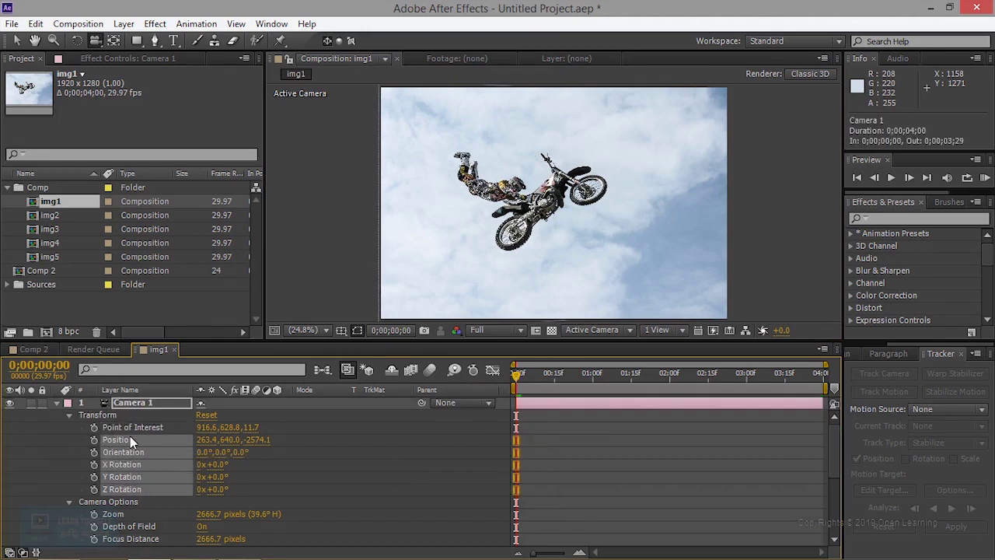
click(362, 471)
click(126, 438)
click(93, 439)
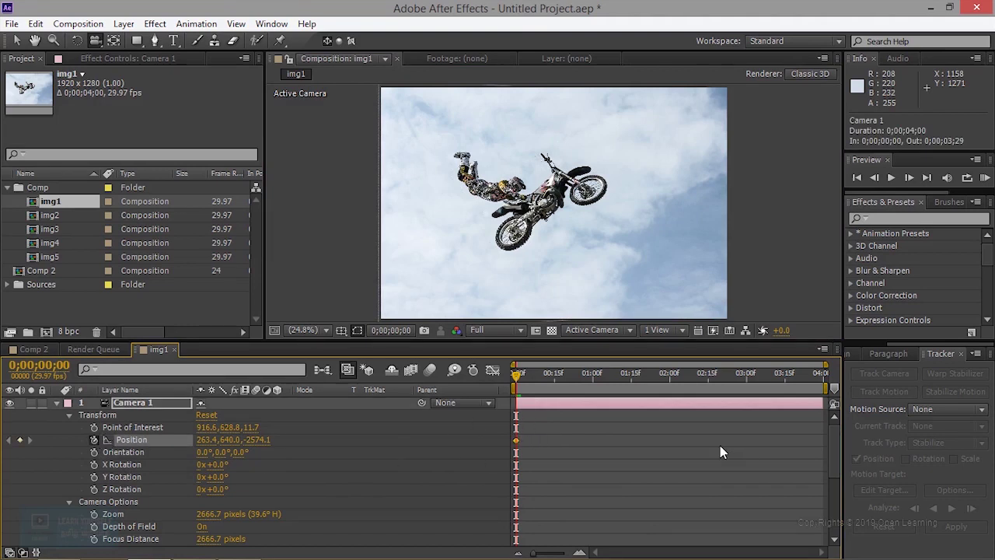
Try an end Position Y of 688, then undo back to 263.4, 640.0, -2574.1.
drag(518, 378, 879, 391)
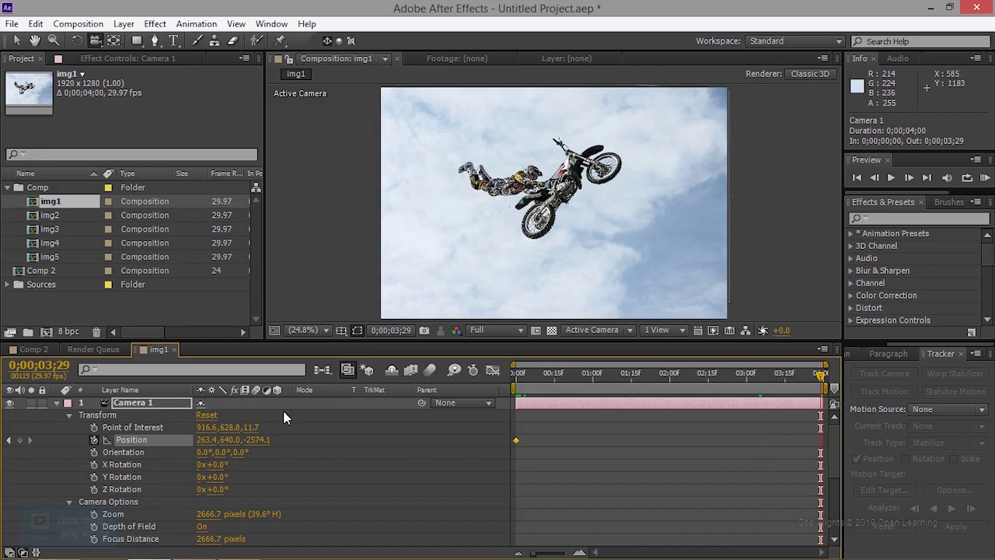
drag(224, 439, 264, 439)
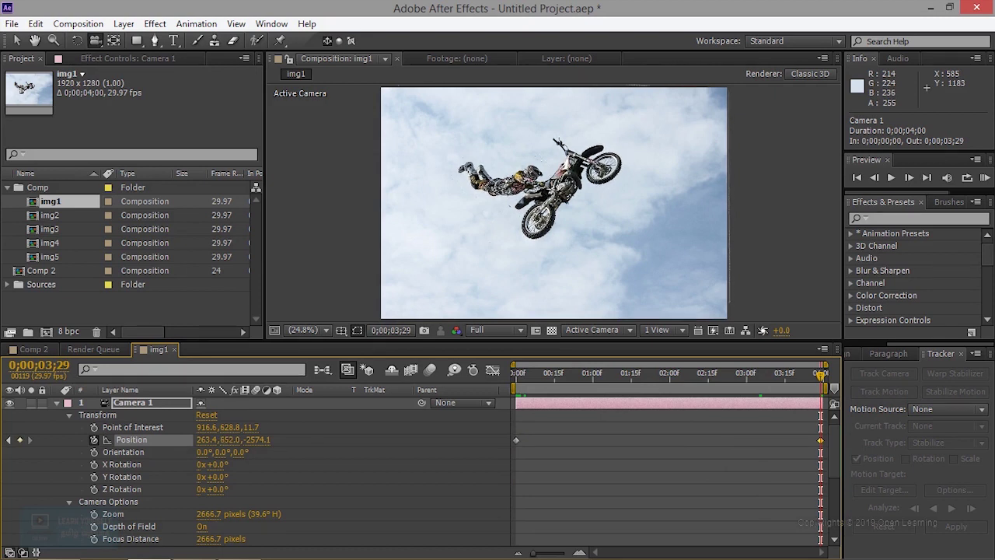
key(ctrl+z)
key(ctrl+z)
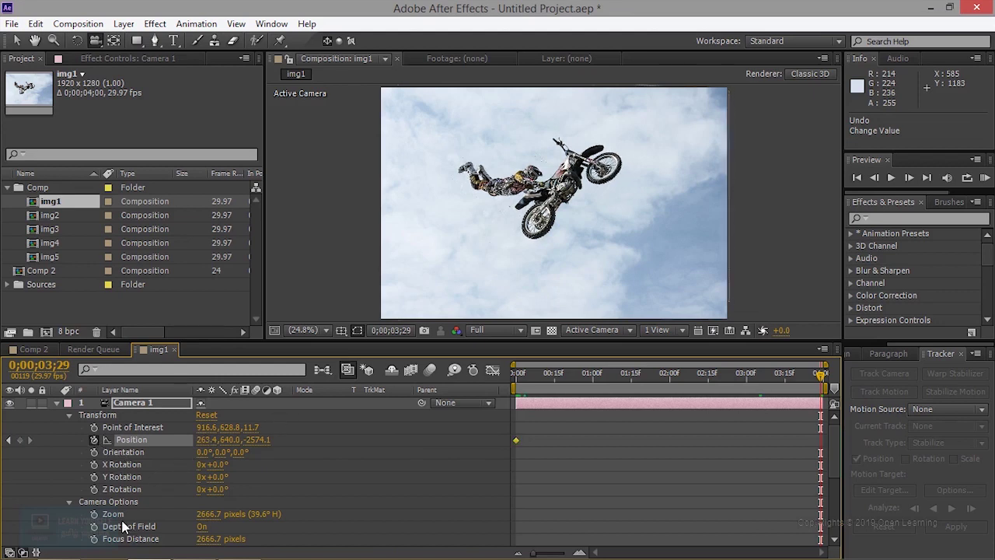
scroll(122, 517, down, 1)
scroll(123, 518, up, 1)
Clear the camera's position animation and keyframe Zoom at 2666.7 px on frame 0.
click(109, 439)
click(94, 514)
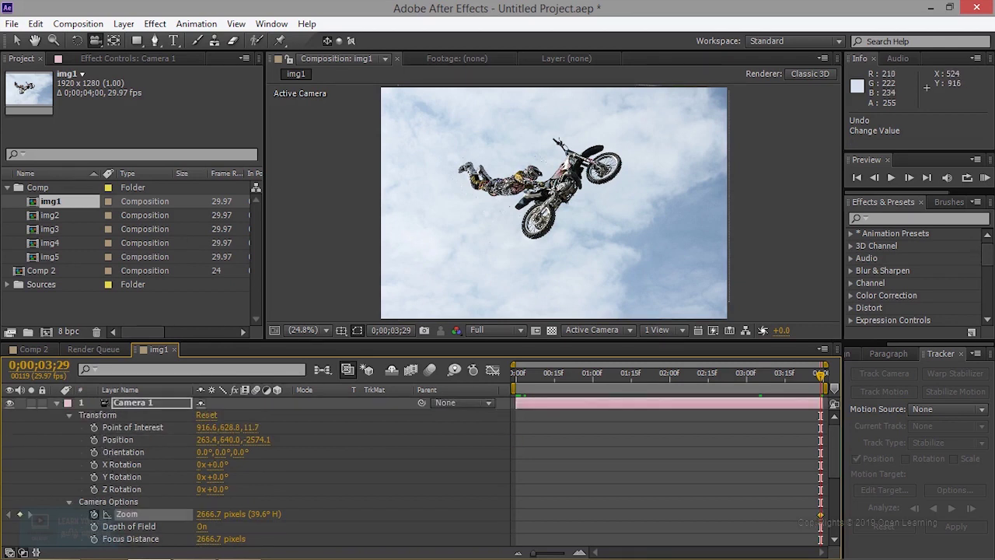
drag(544, 194, 559, 202)
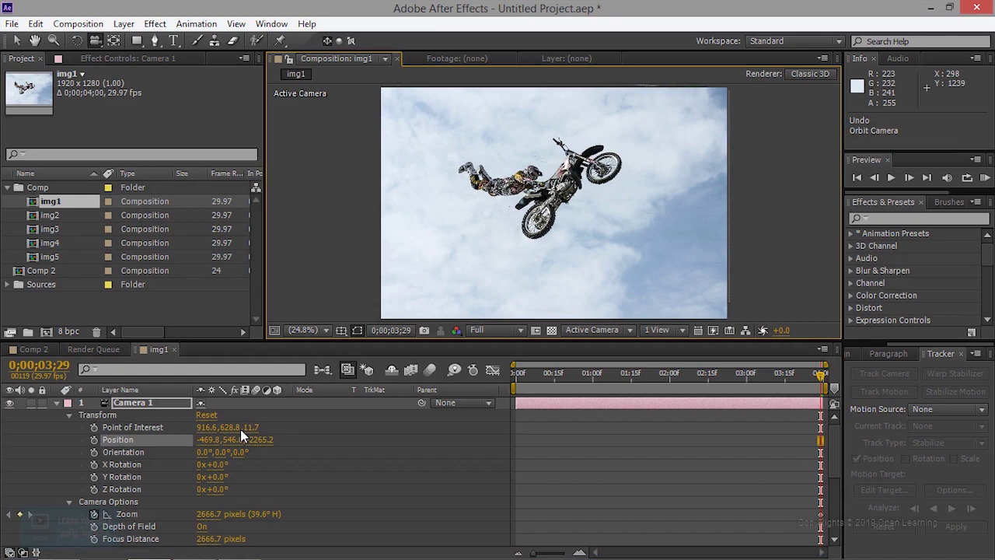
mouse_move(220, 513)
mouse_down()
mouse_move(241, 514)
mouse_move(225, 514)
mouse_up()
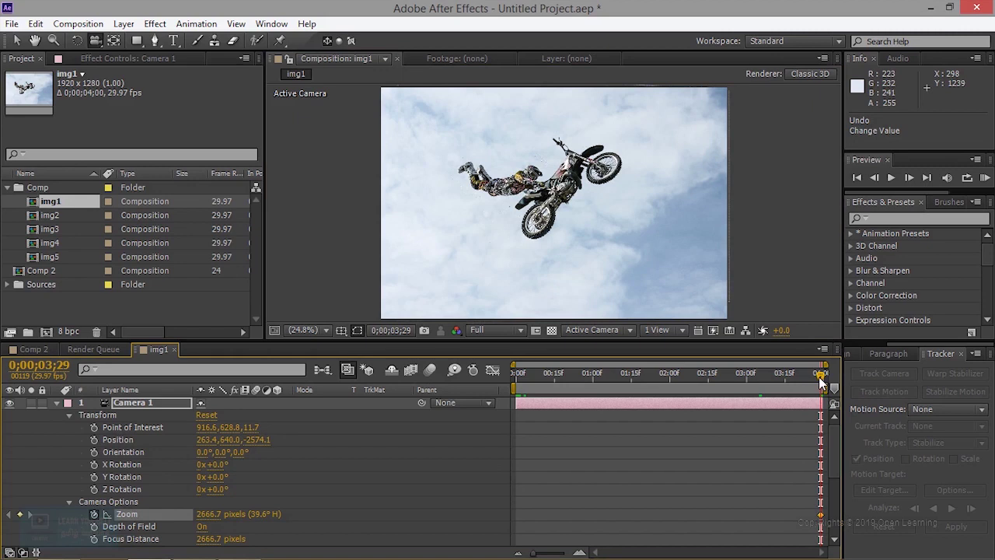
drag(819, 373, 423, 377)
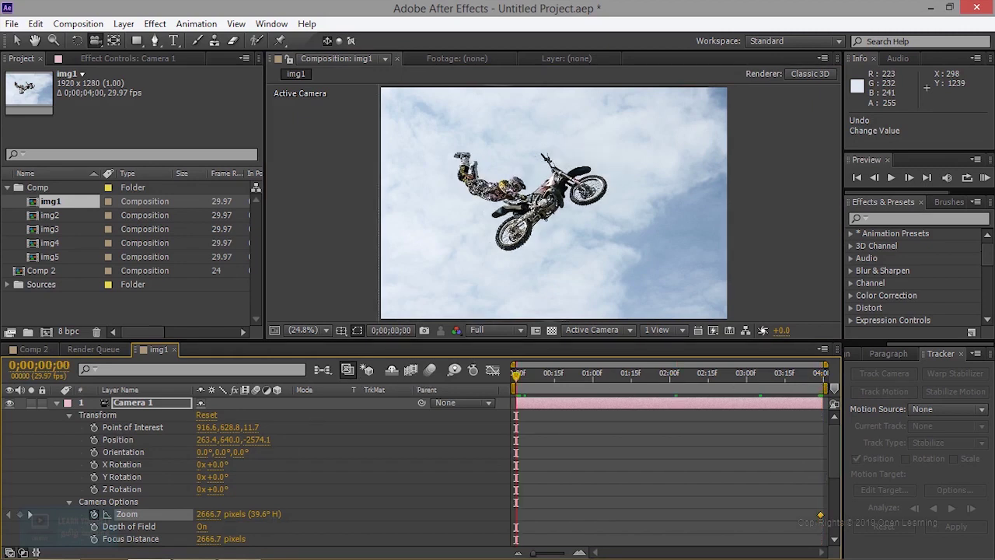
click(96, 514)
Set Camera 1's Zoom to 2790.7 px at the last frame and enable Position keyframing.
drag(519, 376, 820, 373)
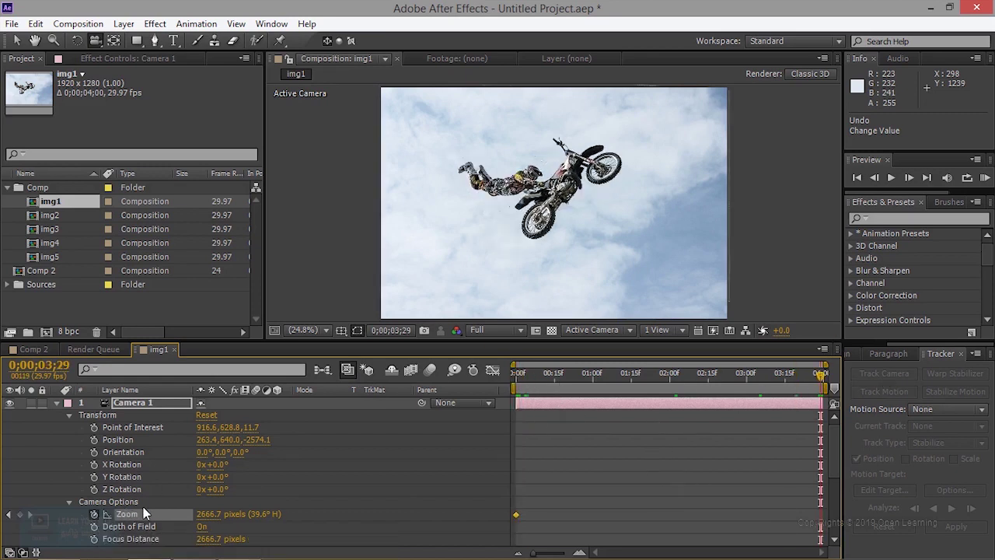
drag(221, 514, 249, 513)
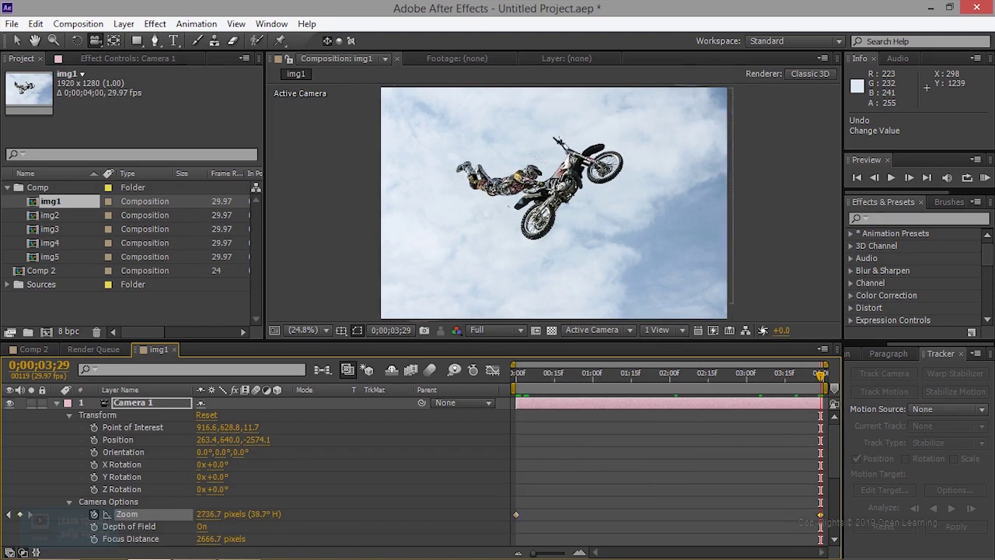
drag(248, 514, 241, 514)
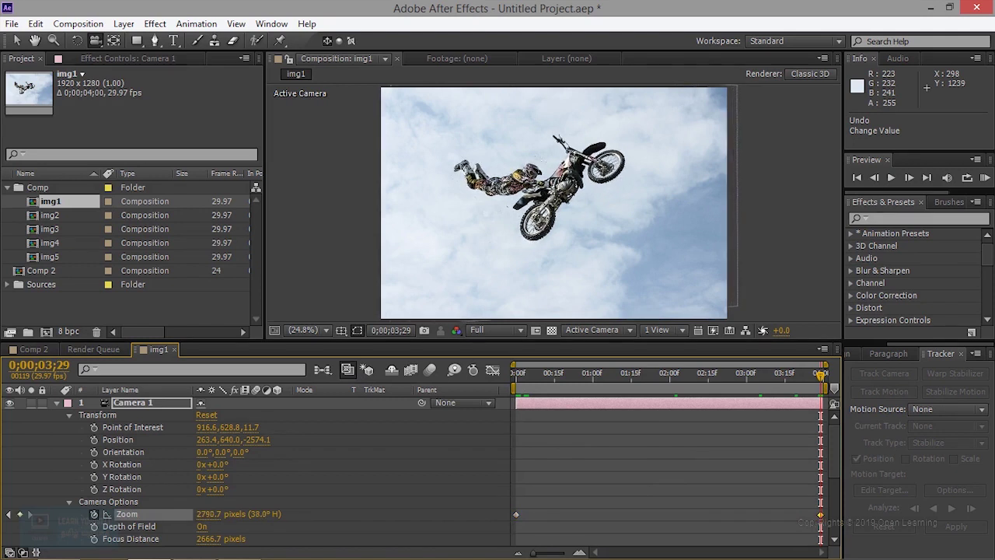
scroll(194, 516, down, 1)
scroll(183, 519, down, 1)
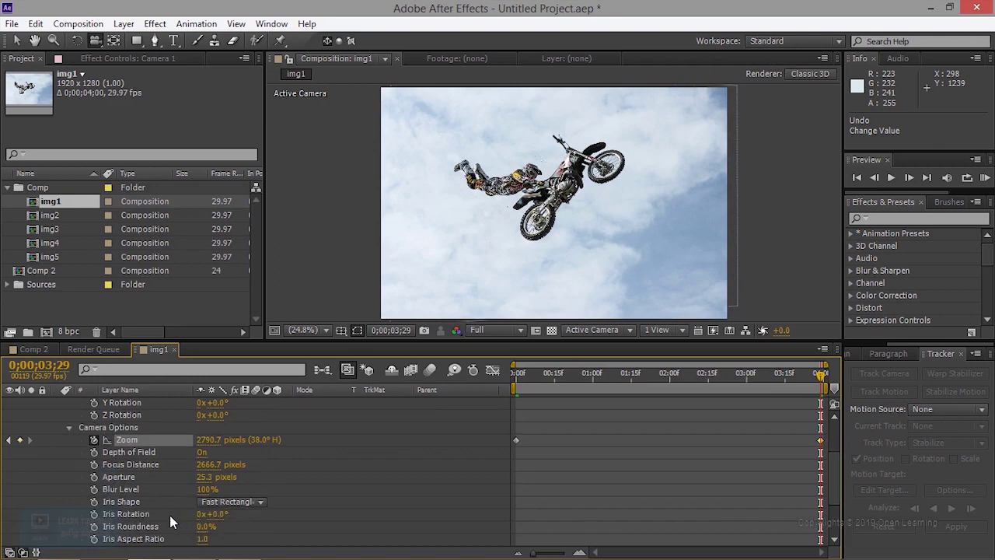
scroll(169, 515, down, 1)
scroll(169, 514, down, 1)
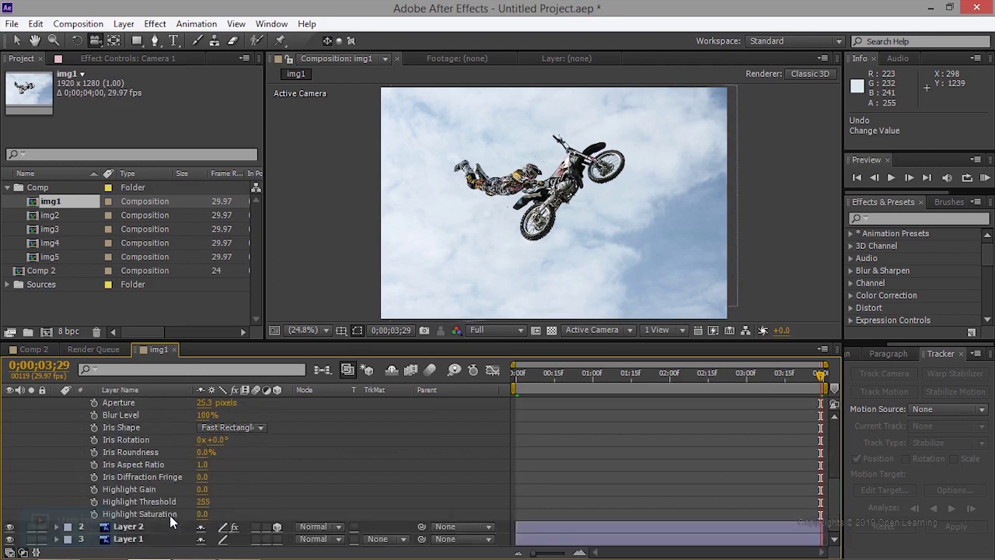
scroll(169, 514, up, 4)
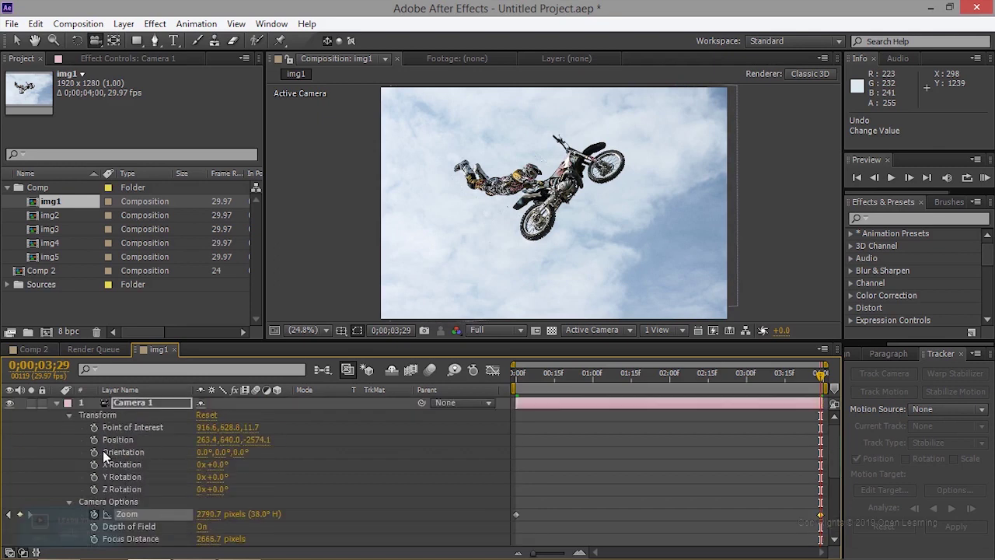
click(94, 439)
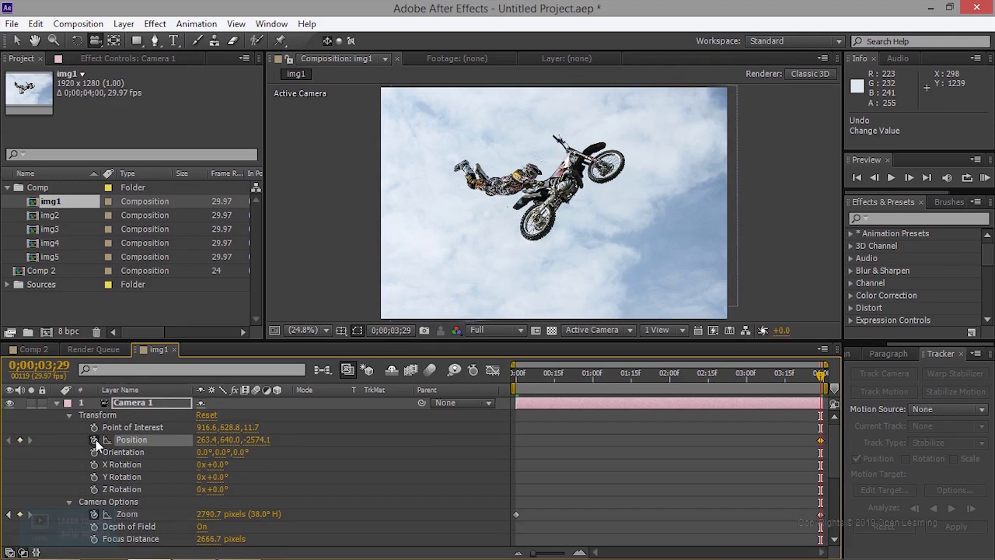
Keyframe Camera 1's Position X from 263.4 at frame 0 to -287.6 at the last frame.
drag(821, 374, 362, 371)
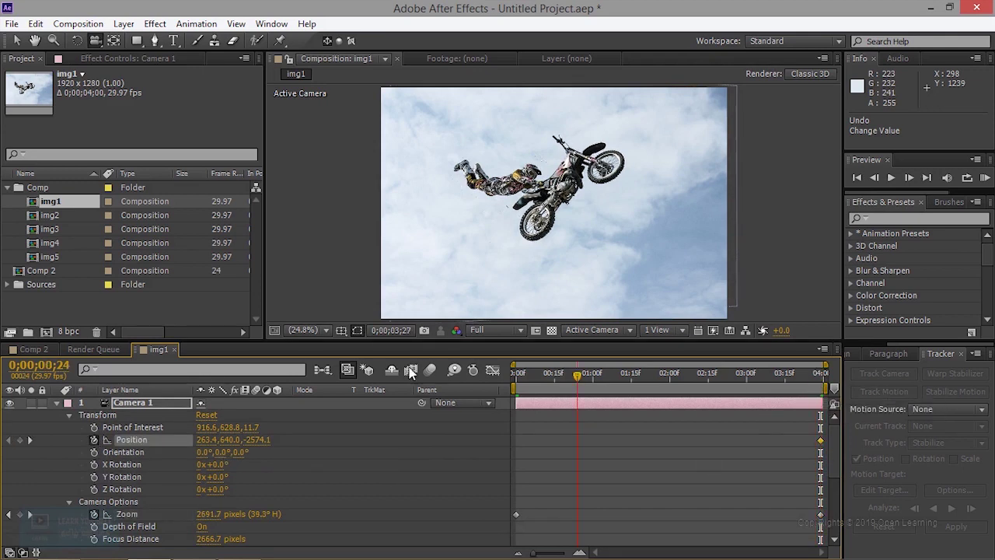
click(94, 440)
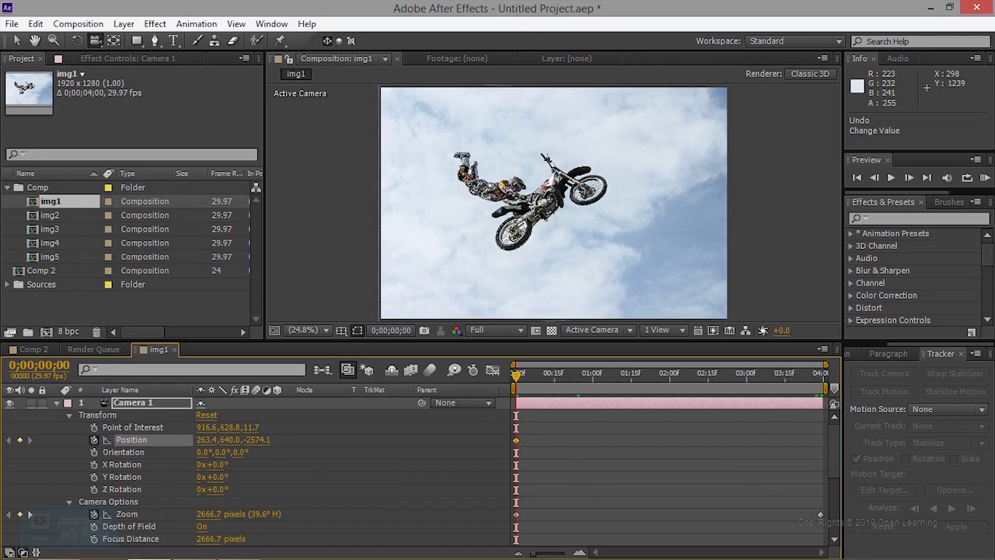
drag(206, 439, 248, 439)
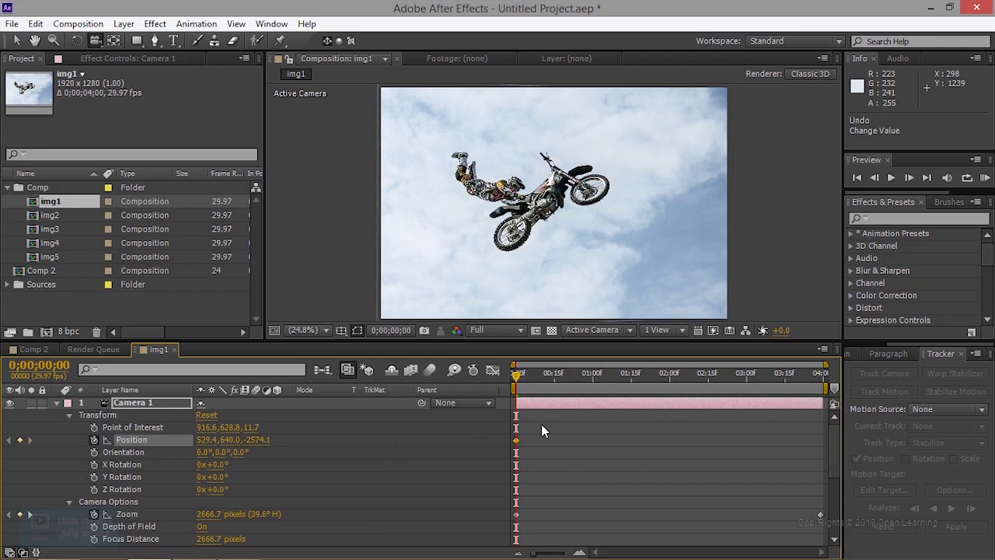
key(End)
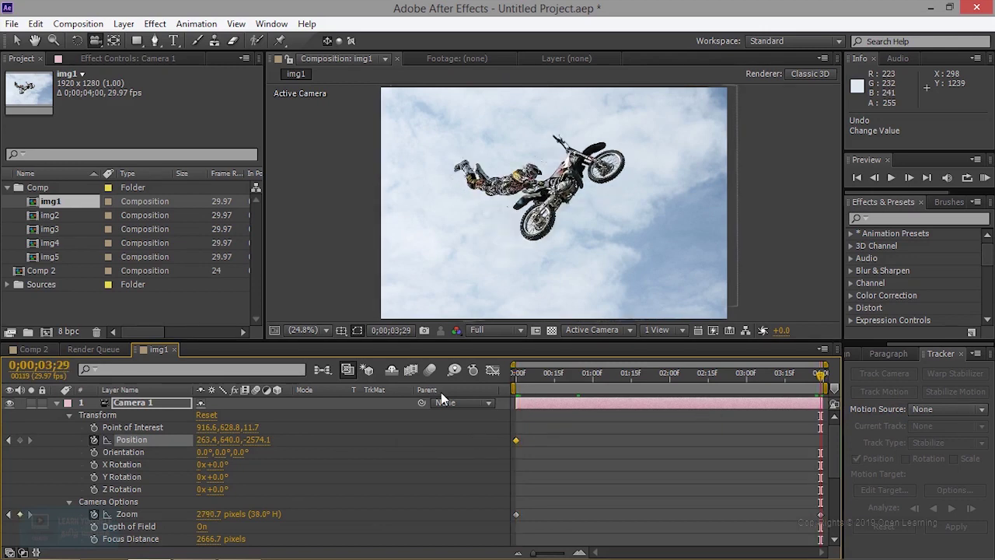
mouse_move(207, 440)
mouse_down()
mouse_move(233, 439)
mouse_move(187, 439)
mouse_up()
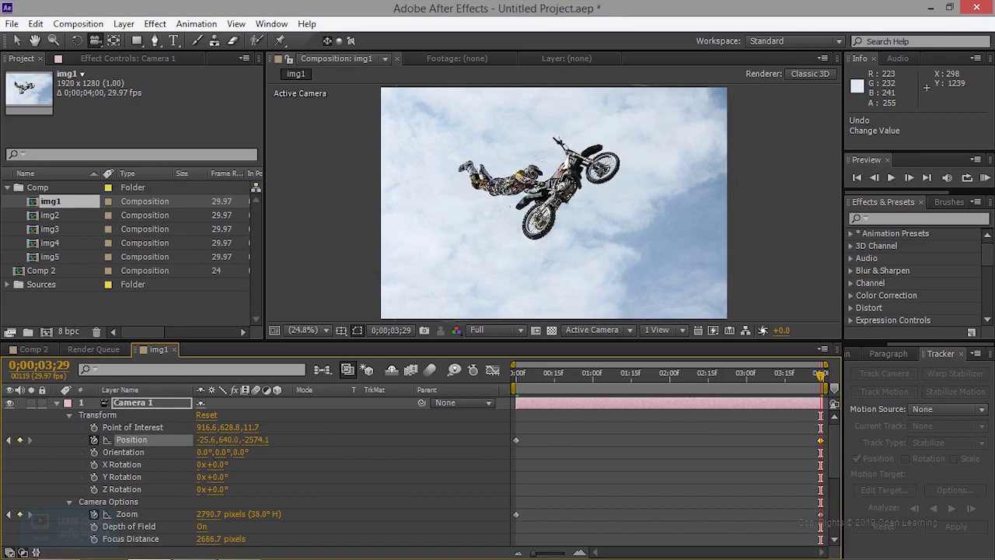
drag(226, 439, 182, 439)
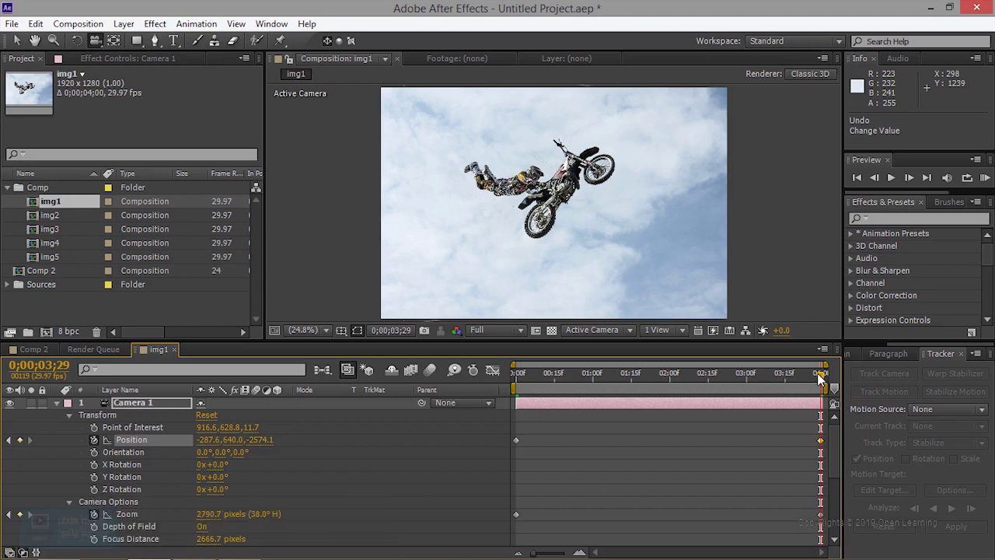
key(Home)
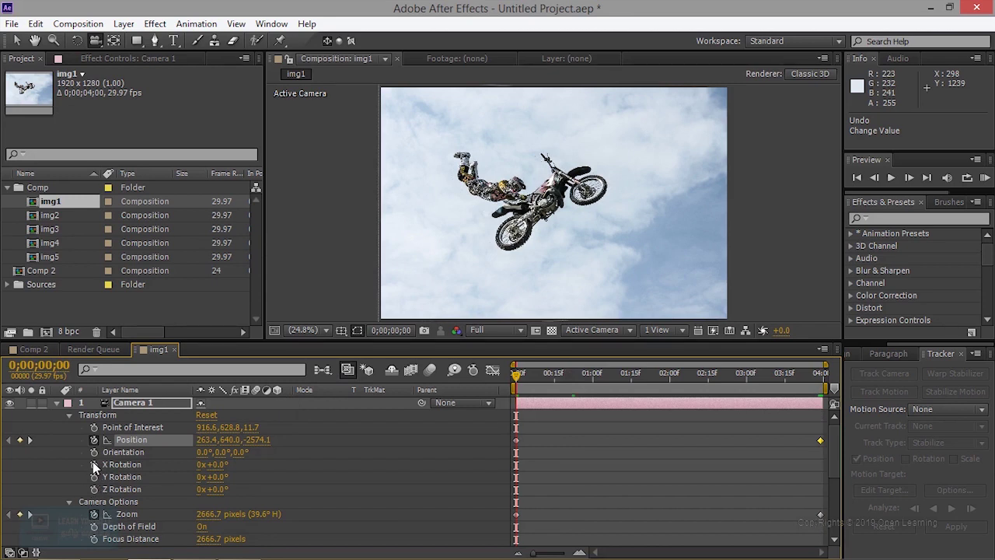
Add X Rotation and Y Rotation keyframes for Camera 1 at frame 0.
click(93, 463)
drag(212, 464, 205, 464)
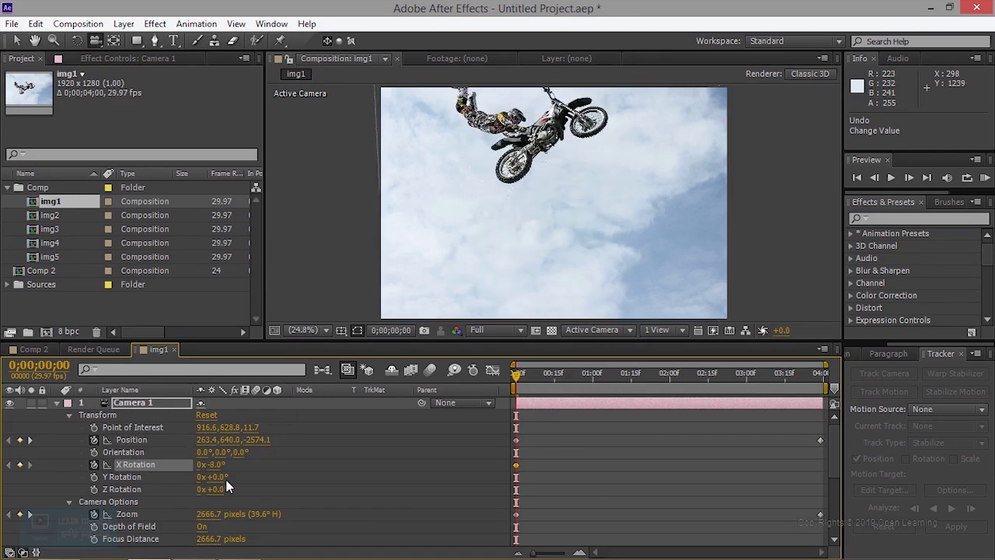
click(93, 477)
drag(212, 477, 205, 476)
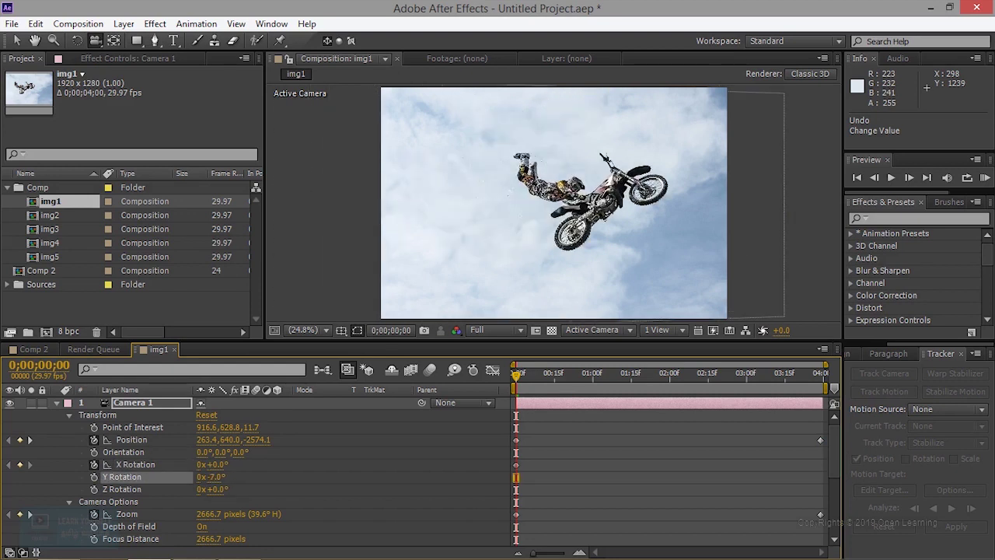
key(ctrl+z)
key(ctrl+z)
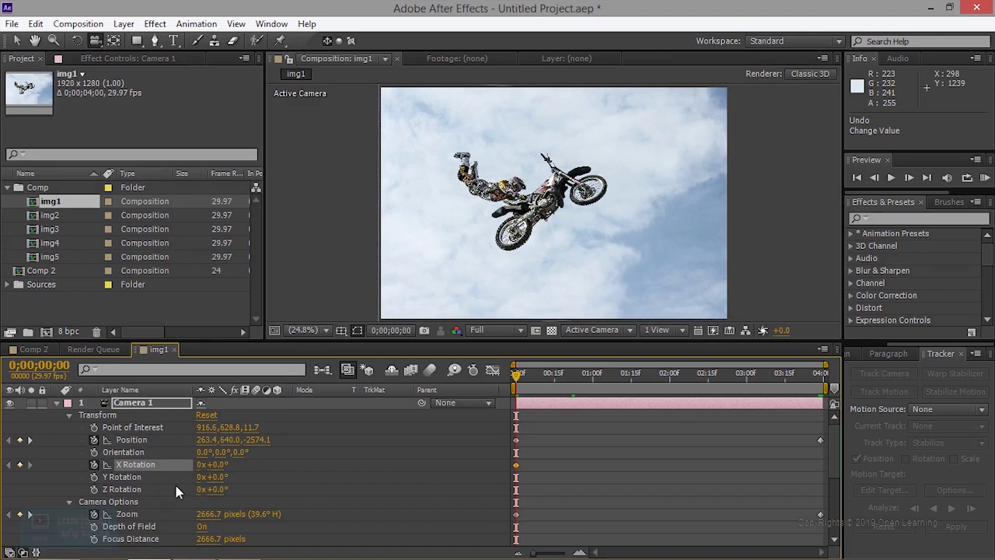
click(95, 476)
Set the camera's Y Rotation to -1° at the last frame and play it back.
drag(525, 376, 833, 381)
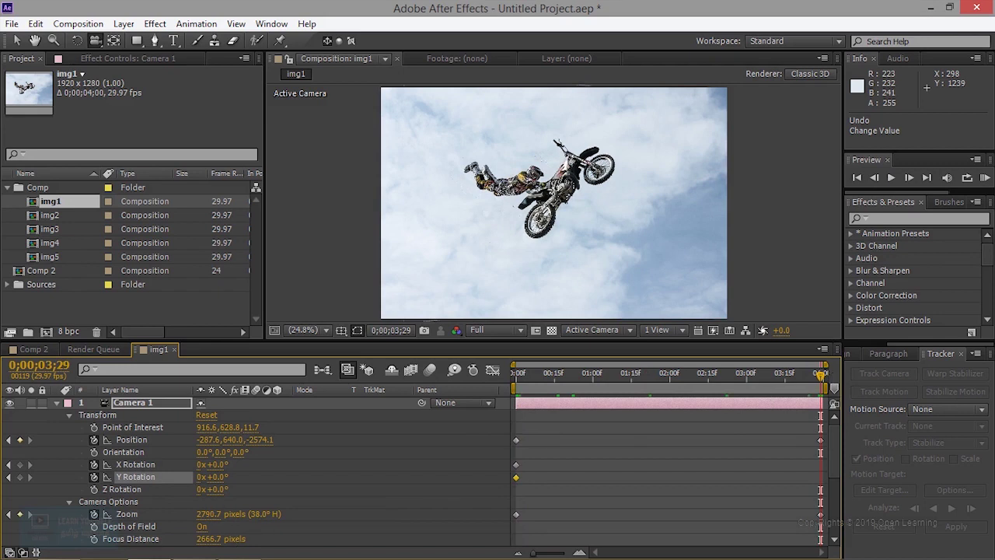
drag(211, 476, 203, 476)
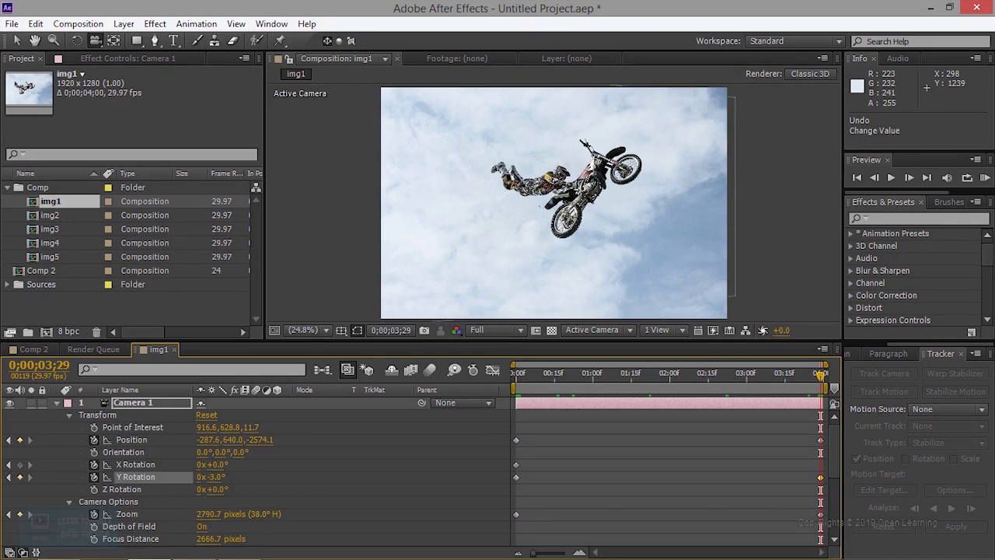
drag(204, 476, 212, 476)
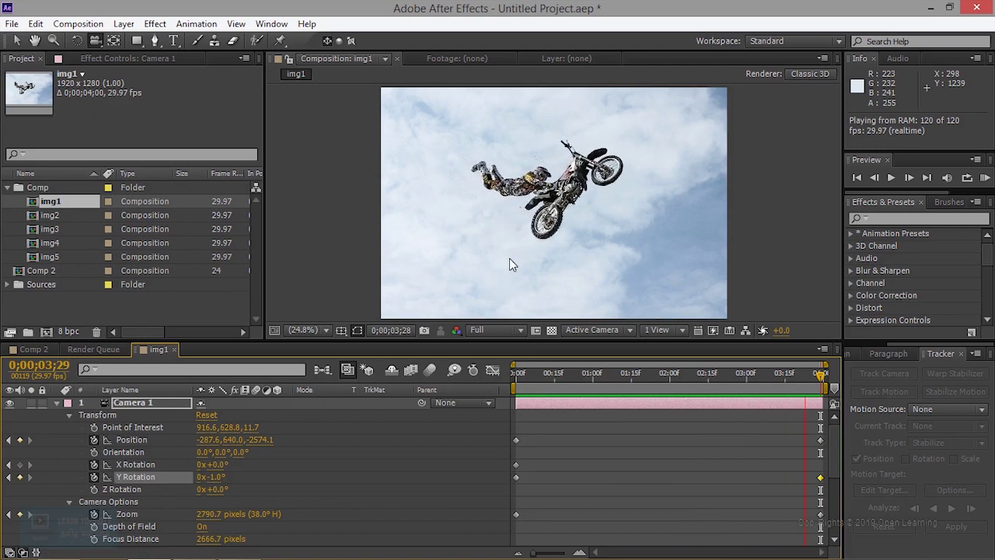
key(space)
Maximize the Composition panel and play the full camera move preview.
key(grave)
key(grave)
key(space)
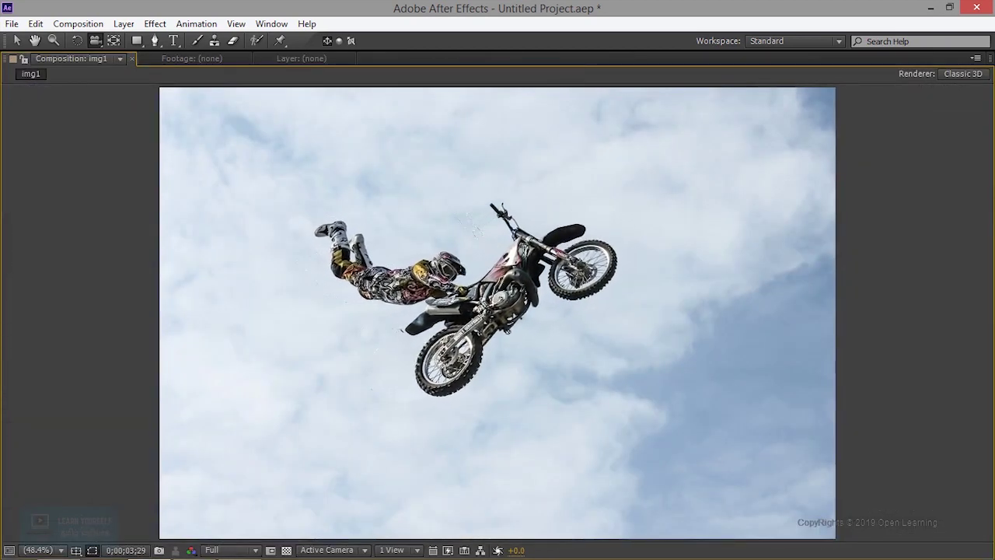